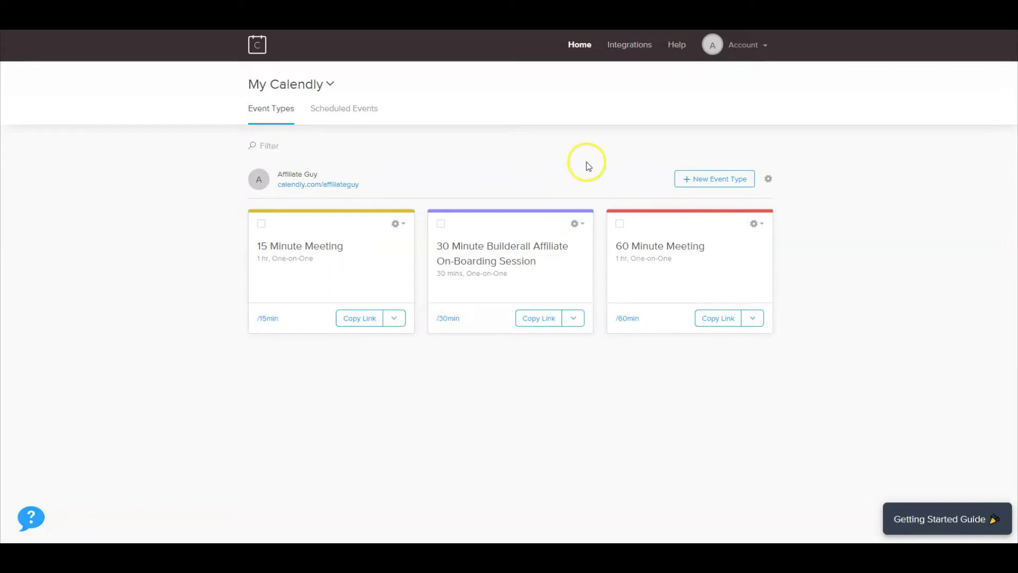
- Create a new one-on-one event type and name it Coaching Call
{"action": "left_click", "coordinate": [705, 180]}
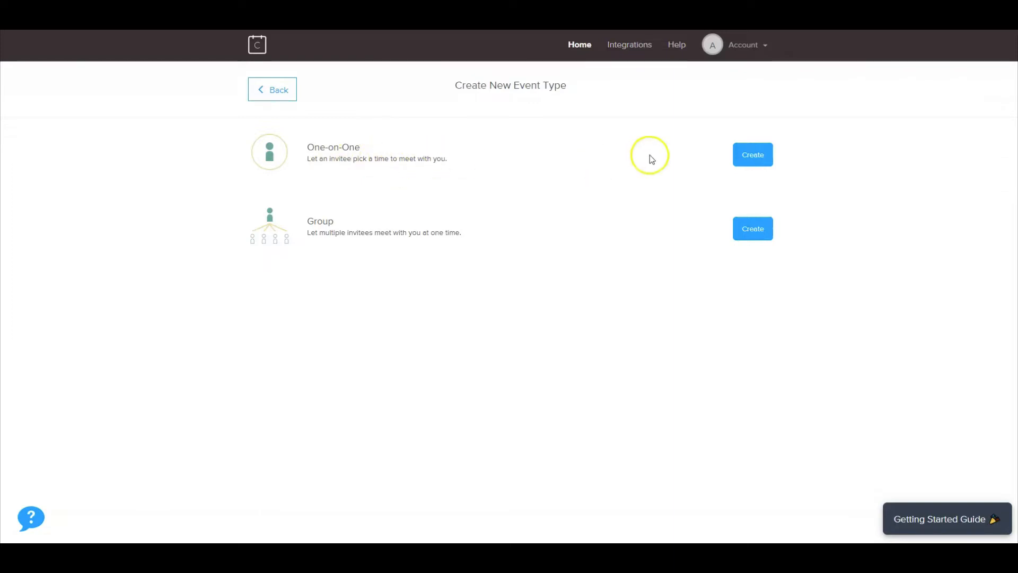
{"action": "left_click", "coordinate": [753, 159]}
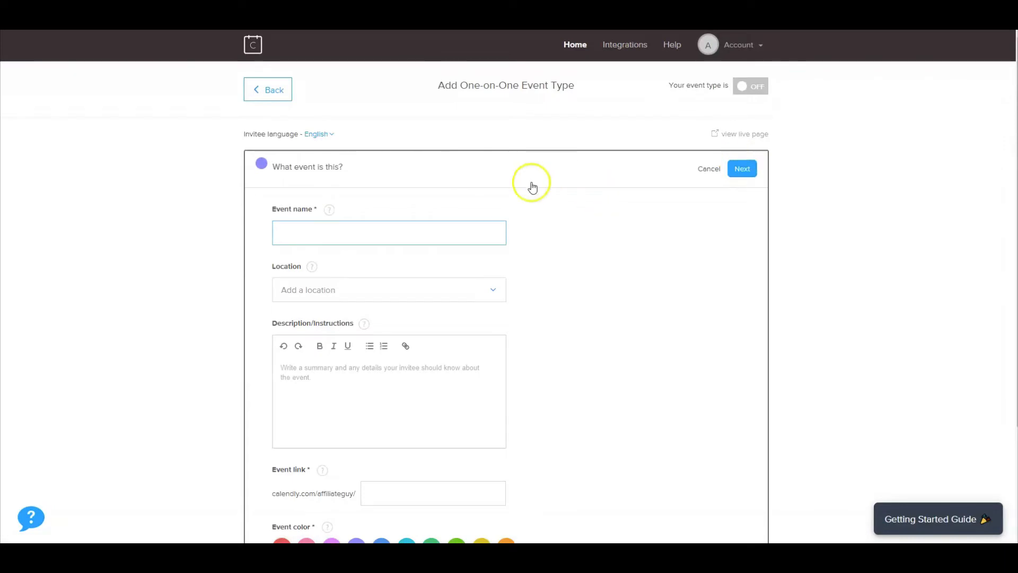
{"action": "left_click", "coordinate": [397, 231]}
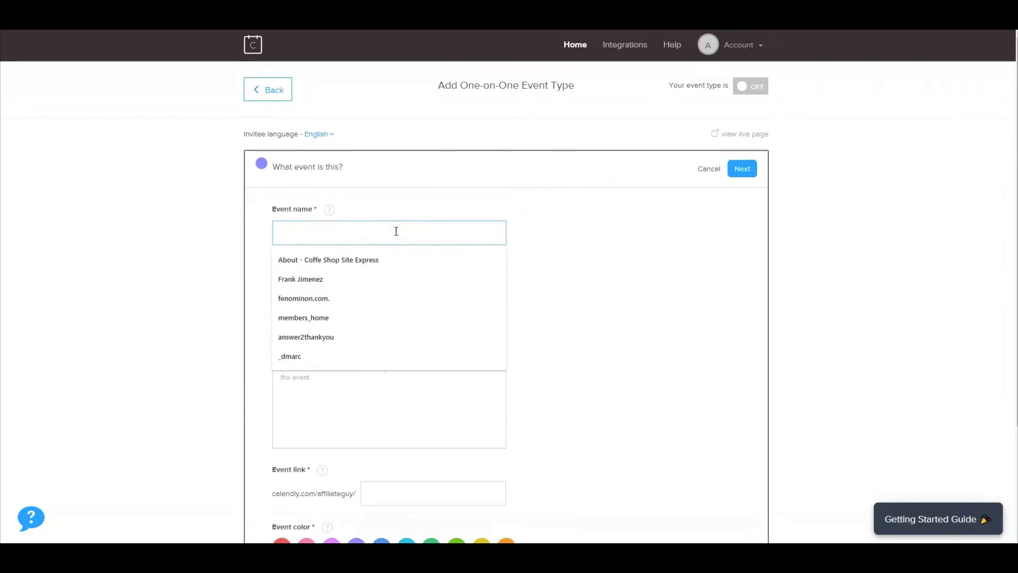
{"action": "type", "text": "cOACHIN"}
{"action": "key", "text": "BackSpace"}
{"action": "key", "text": "BackSpace"}
{"action": "key", "text": "BackSpace"}
{"action": "key", "text": "BackSpace"}
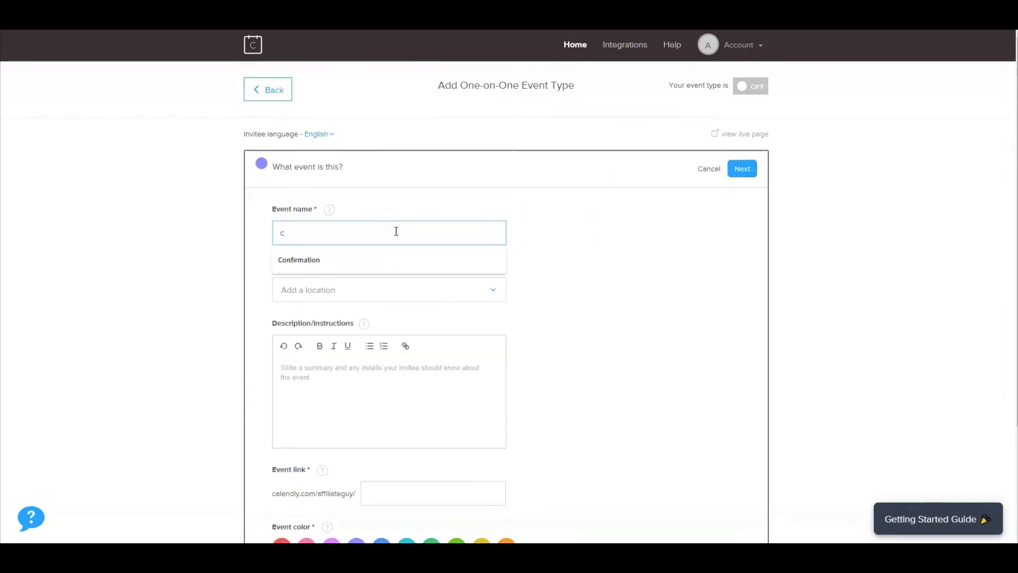
{"action": "type", "text": "Coaching Call"}
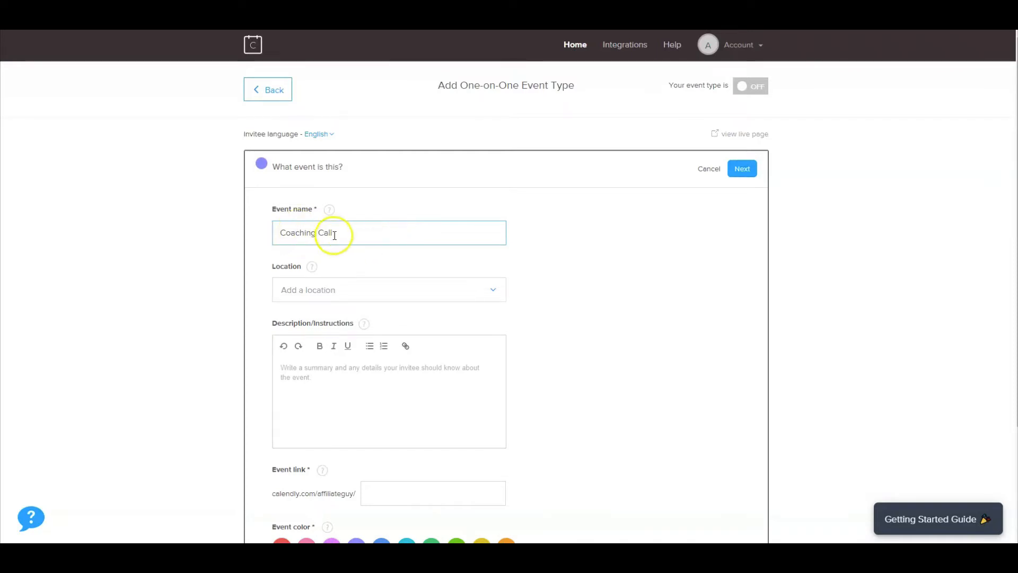
{"action": "scroll", "coordinate": [545, 214], "scroll_direction": "down", "scroll_amount": 1}
{"action": "left_click", "coordinate": [545, 214]}
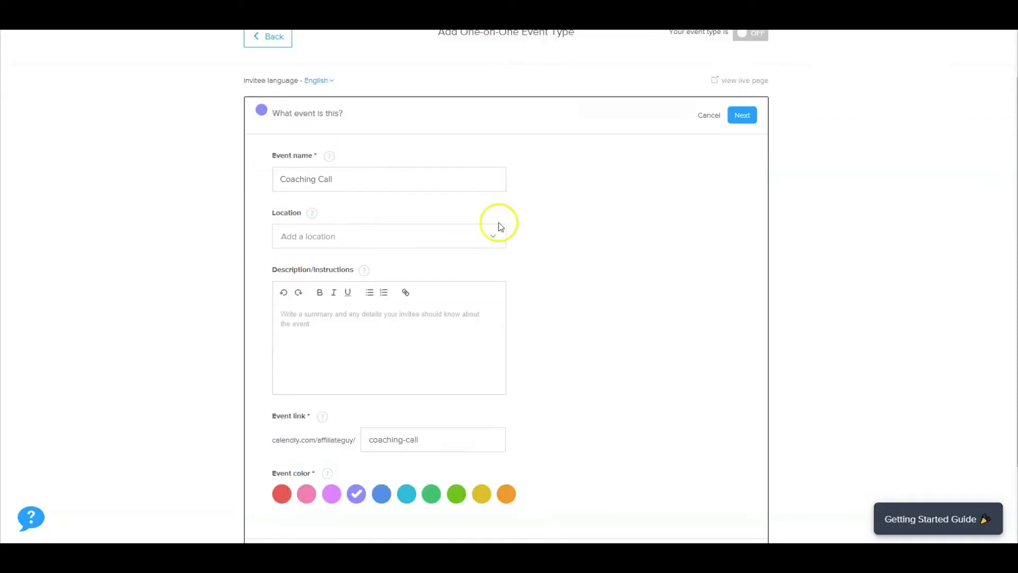
- Set the event's location to a phone call in which the host calls the invitee, and proceed to the booking settings
{"action": "left_click", "coordinate": [432, 236]}
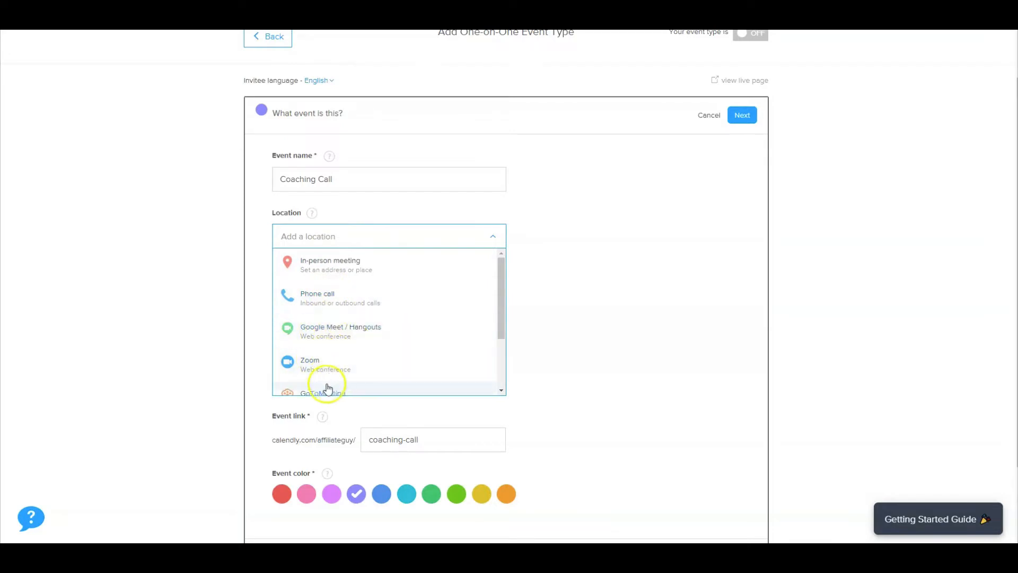
{"action": "mouse_move", "coordinate": [499, 291]}
{"action": "left_mouse_down"}
{"action": "mouse_move", "coordinate": [501, 353]}
{"action": "mouse_move", "coordinate": [500, 284]}
{"action": "left_mouse_up"}
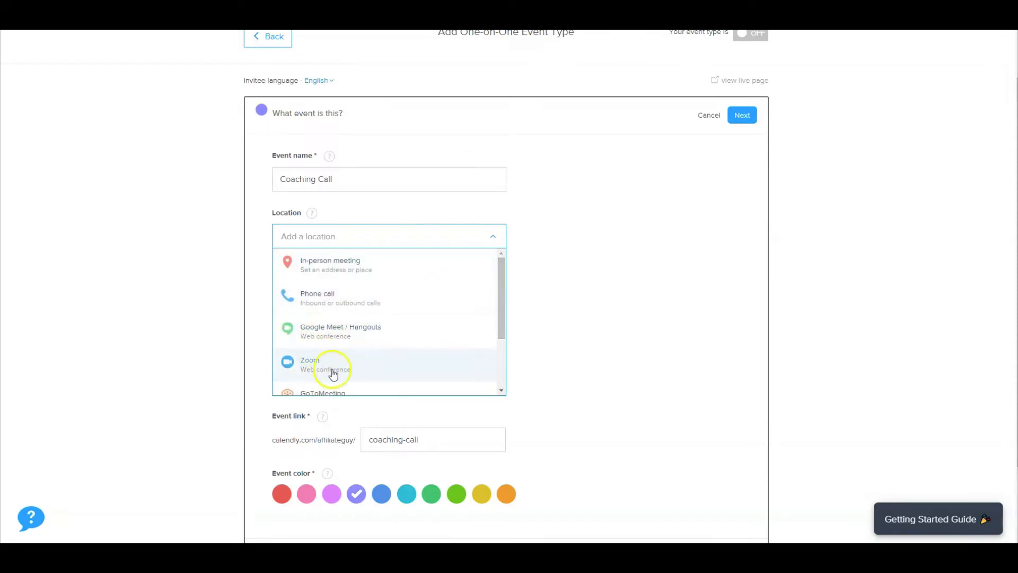
{"action": "left_click", "coordinate": [319, 299]}
{"action": "left_click", "coordinate": [459, 154]}
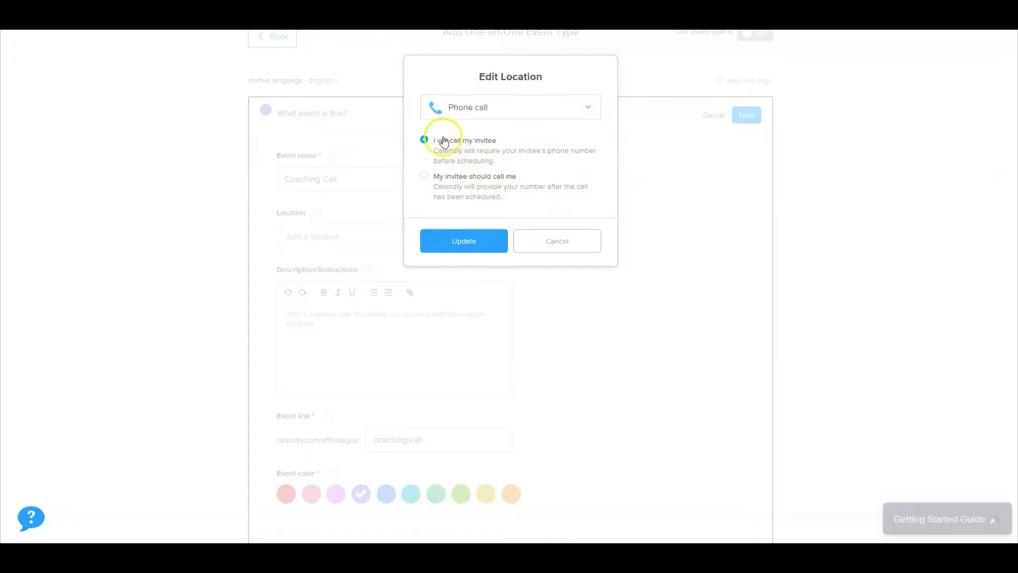
{"action": "left_click", "coordinate": [456, 240]}
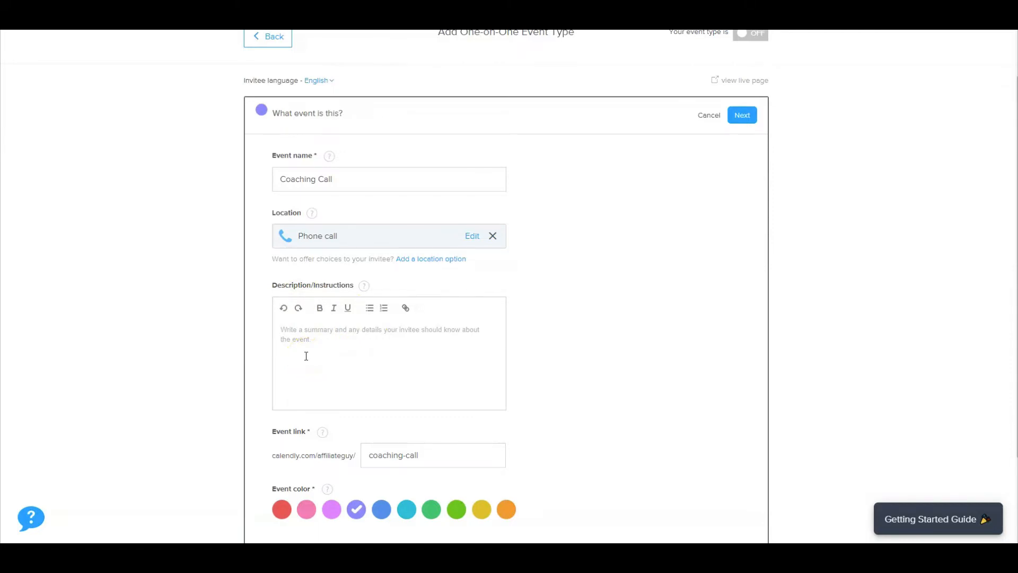
{"action": "scroll", "coordinate": [398, 360], "scroll_direction": "down", "scroll_amount": 2}
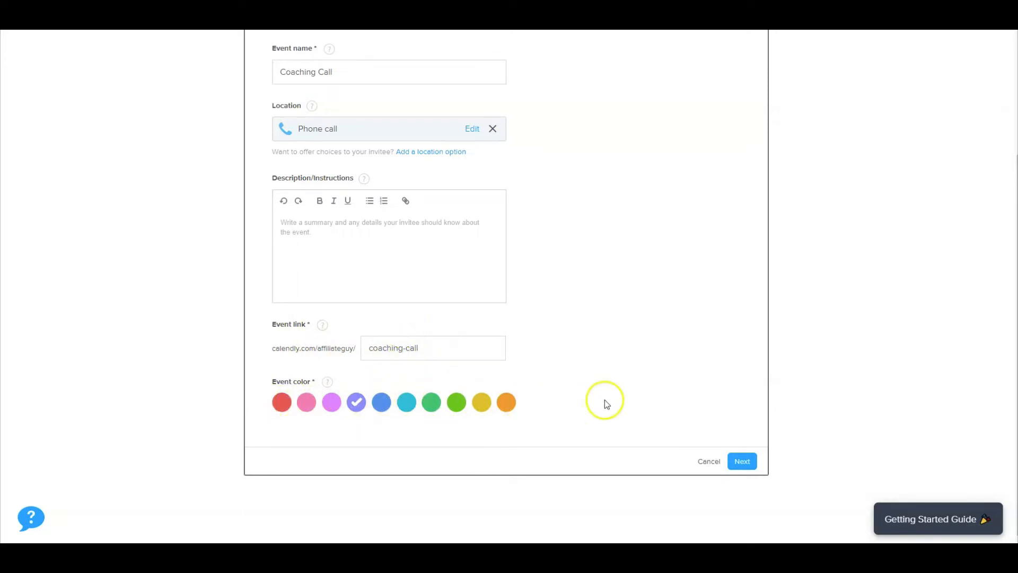
{"action": "left_click", "coordinate": [739, 462]}
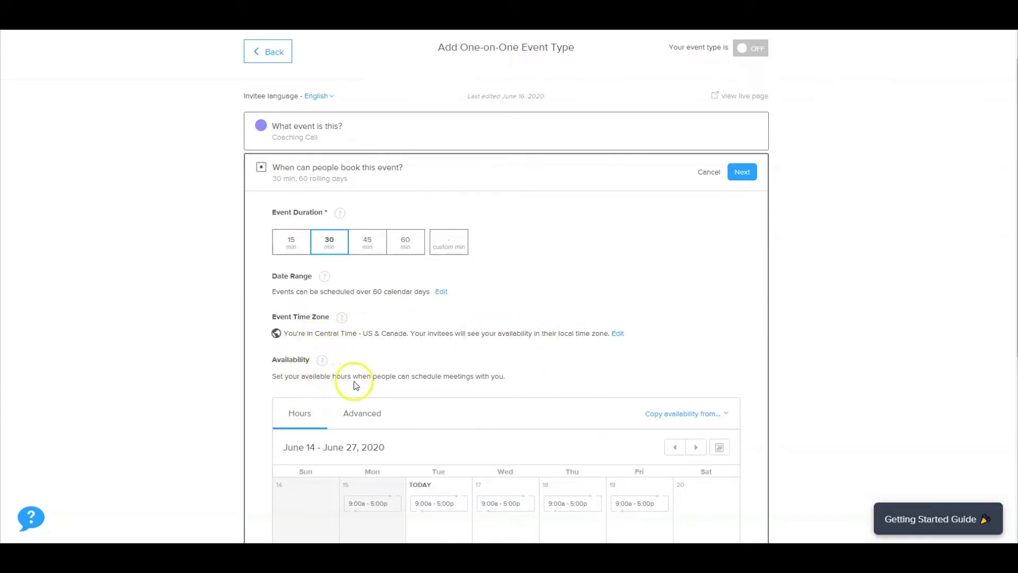
- Review the event's availability hours and Secret Event option, and save the booking settings with their defaults
{"action": "scroll", "coordinate": [407, 388], "scroll_direction": "down", "scroll_amount": 1}
{"action": "scroll", "coordinate": [407, 389], "scroll_direction": "down", "scroll_amount": 2}
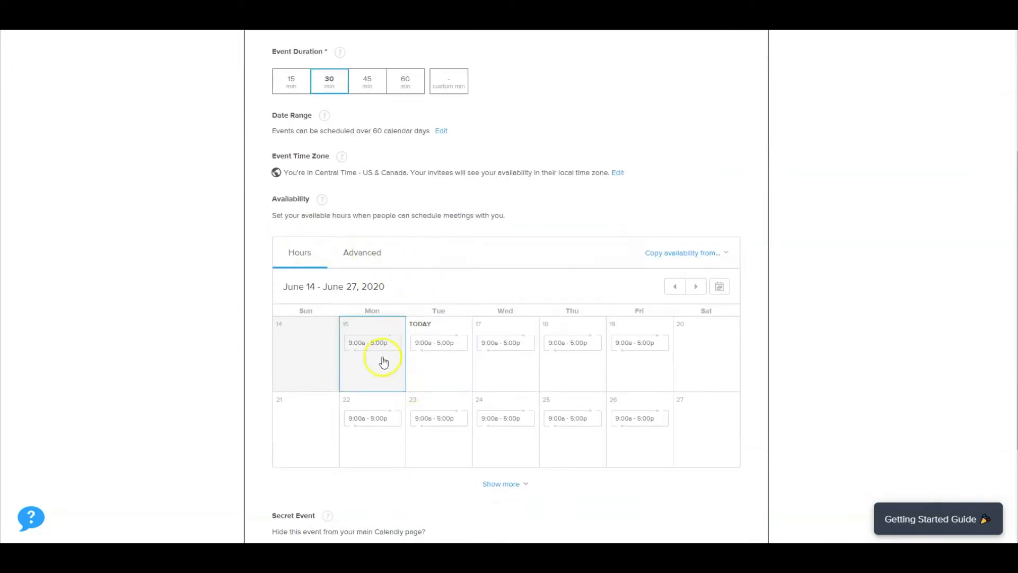
{"action": "scroll", "coordinate": [382, 357], "scroll_direction": "down", "scroll_amount": 1}
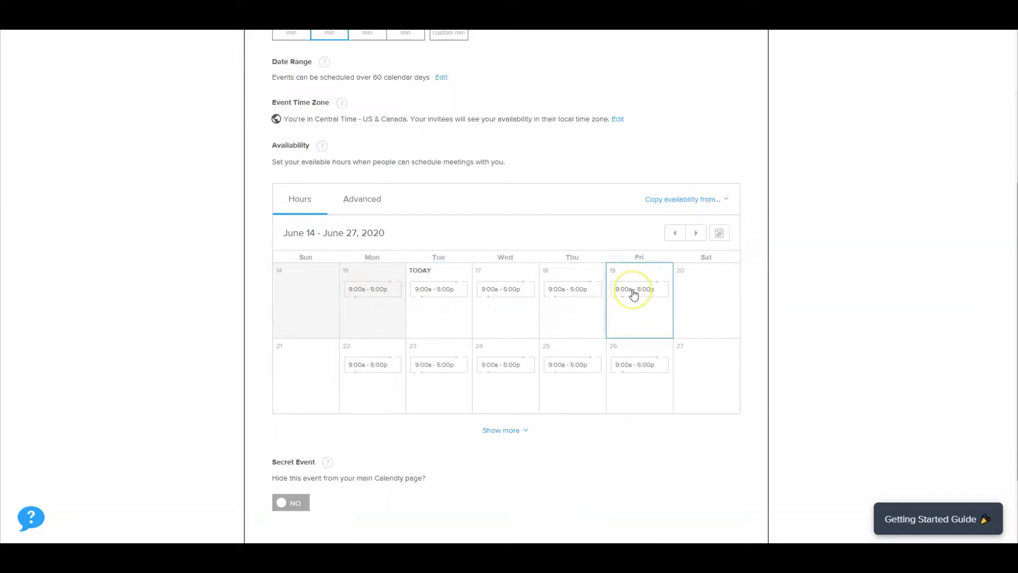
{"action": "scroll", "coordinate": [548, 302], "scroll_direction": "down", "scroll_amount": 2}
{"action": "scroll", "coordinate": [550, 307], "scroll_direction": "up", "scroll_amount": 1}
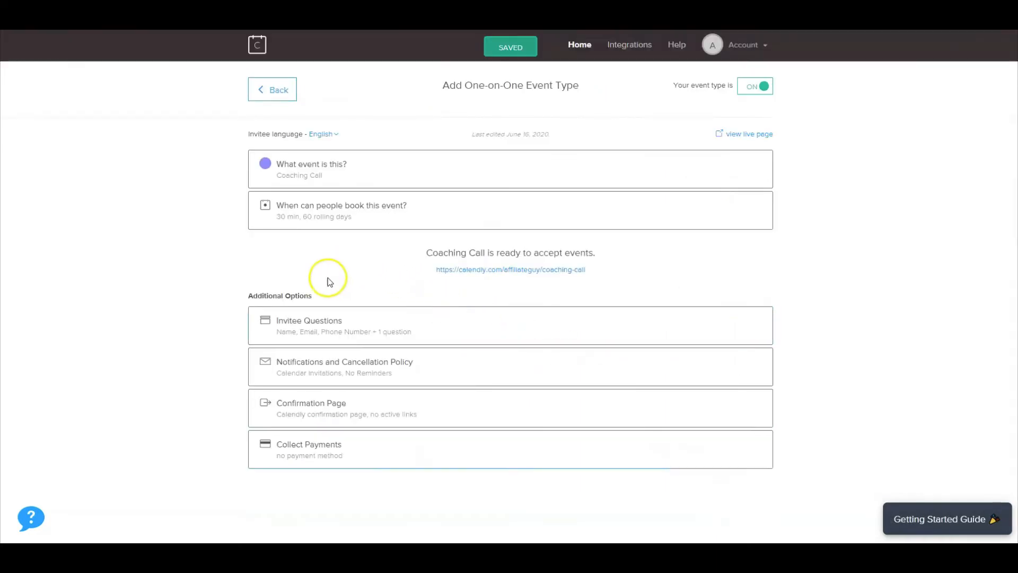
- Review the Invitee Questions for the Coaching Call event, and save and close them without changes
{"action": "left_click", "coordinate": [296, 329]}
{"action": "scroll", "coordinate": [386, 325], "scroll_direction": "down", "scroll_amount": 2}
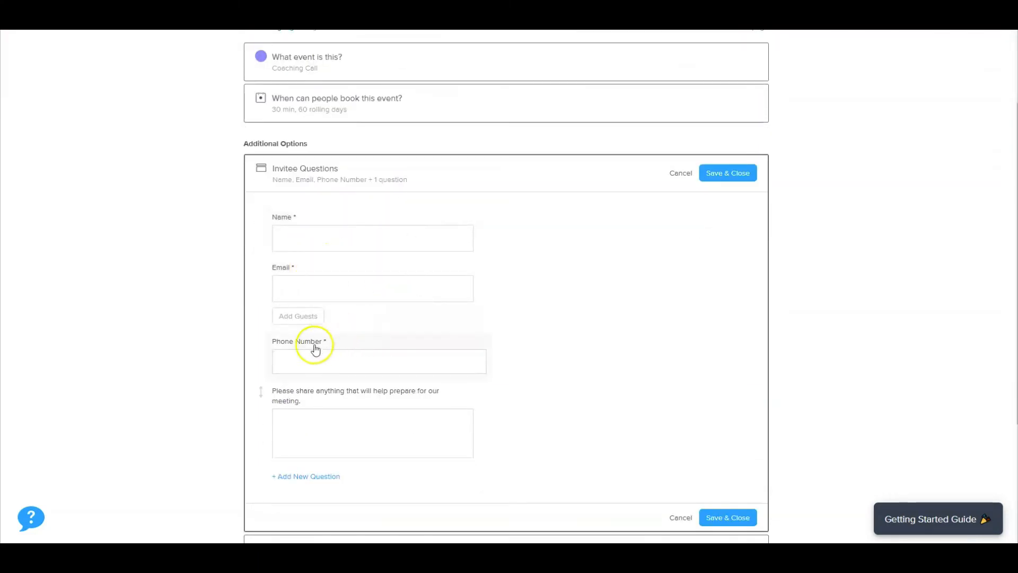
{"action": "scroll", "coordinate": [382, 359], "scroll_direction": "down", "scroll_amount": 2}
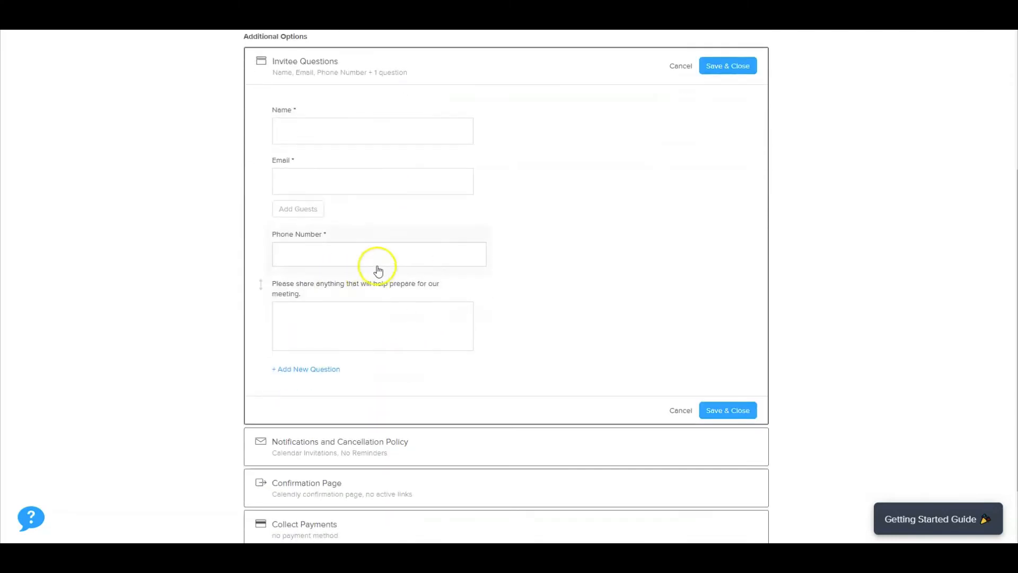
{"action": "left_click", "coordinate": [722, 410]}
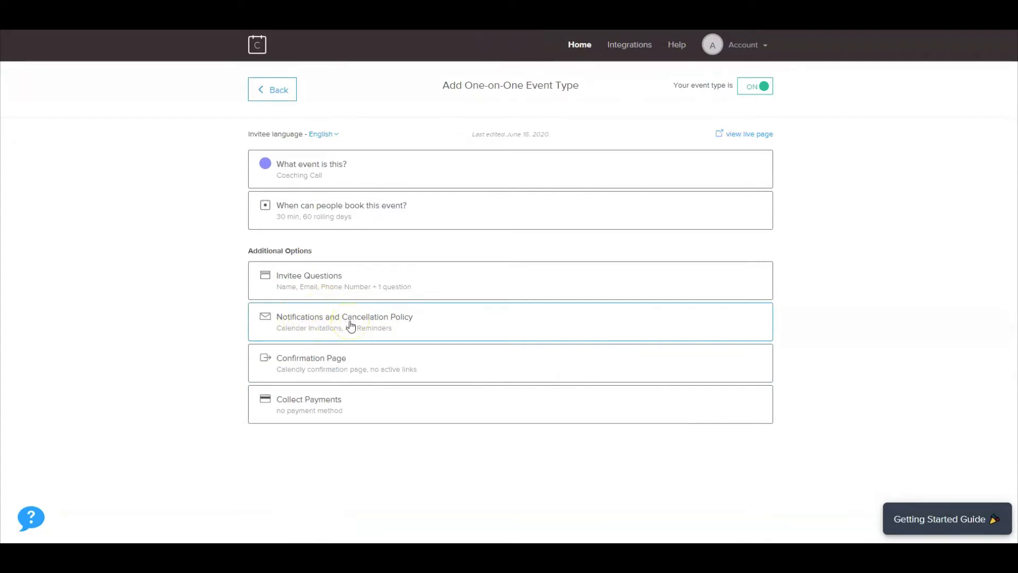
- Review the calendar invitation, reminder and follow-up options under Notifications and Cancellation Policy, and save and close them unchanged
{"action": "left_click", "coordinate": [351, 326]}
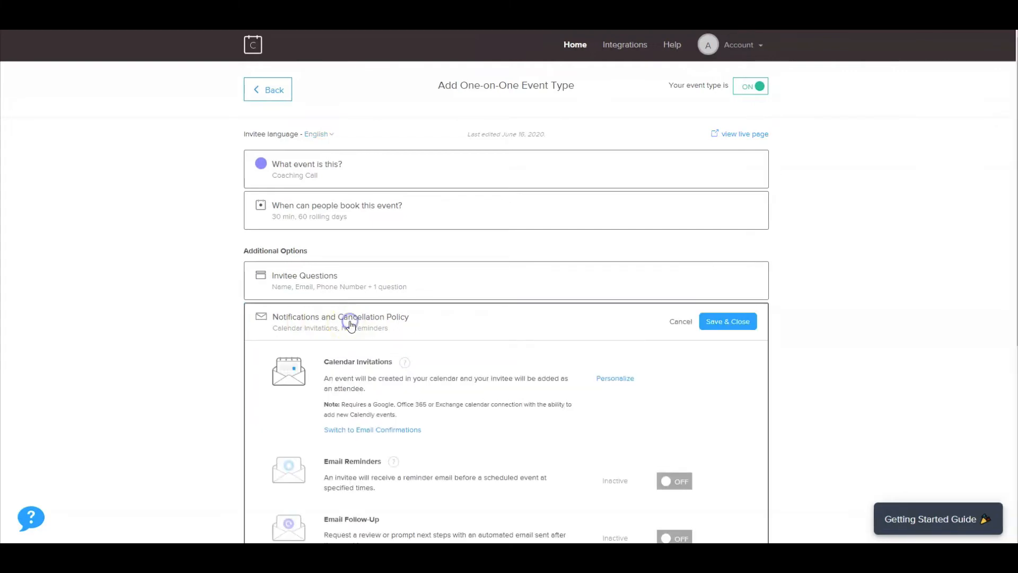
{"action": "scroll", "coordinate": [472, 379], "scroll_direction": "down", "scroll_amount": 2}
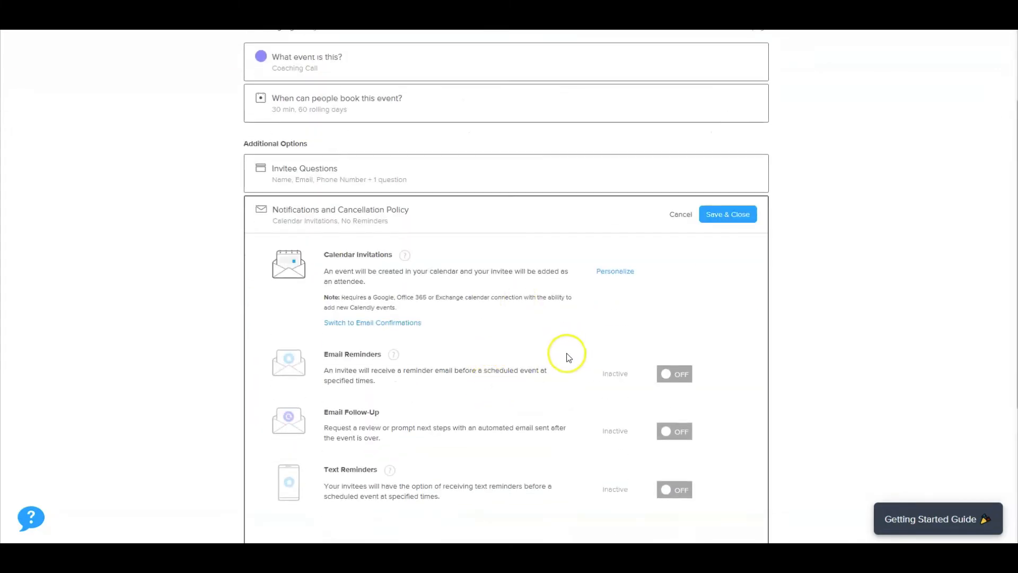
{"action": "scroll", "coordinate": [419, 382], "scroll_direction": "down", "scroll_amount": 1}
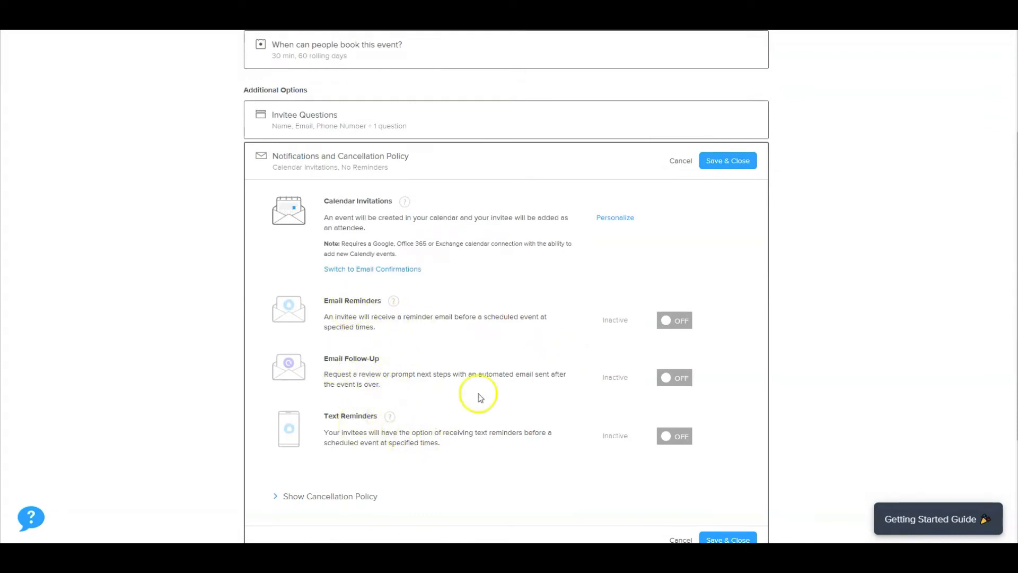
{"action": "left_click", "coordinate": [725, 162]}
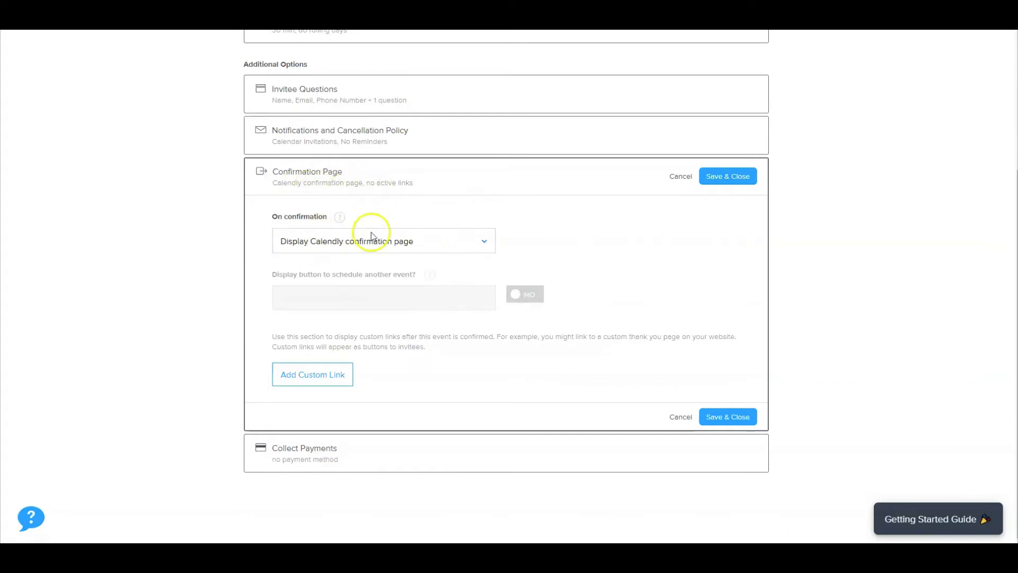
- Examine the On confirmation choices of the Confirmation Page, keep Display Calendly confirmation page, and save and close
{"action": "left_click", "coordinate": [391, 242]}
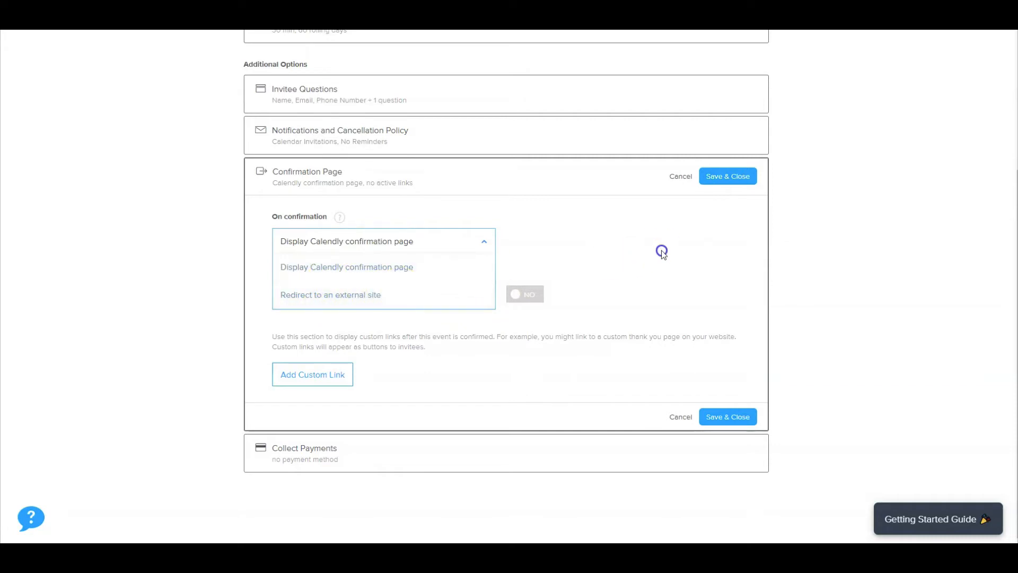
{"action": "left_click", "coordinate": [662, 250]}
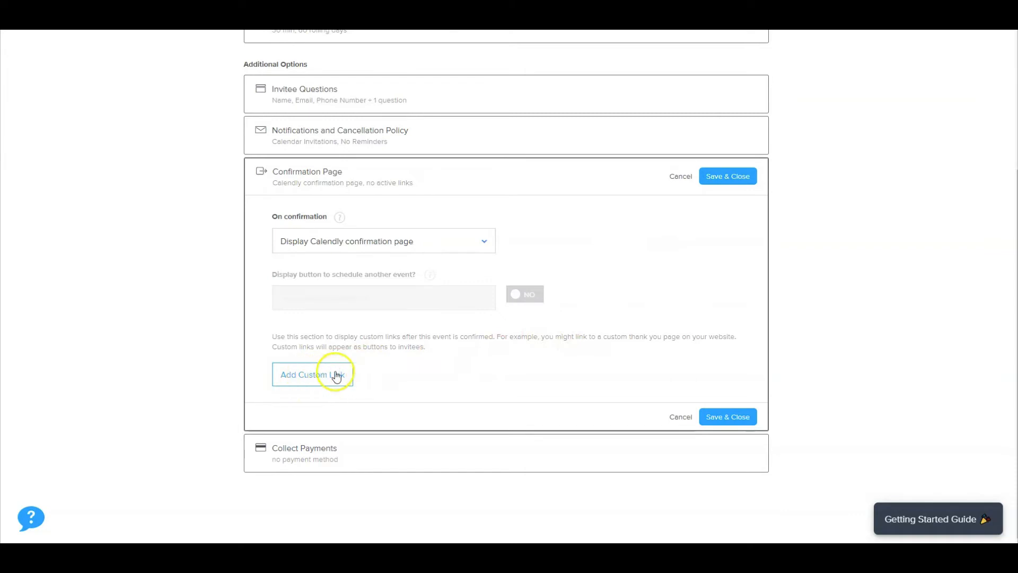
{"action": "left_click", "coordinate": [709, 420]}
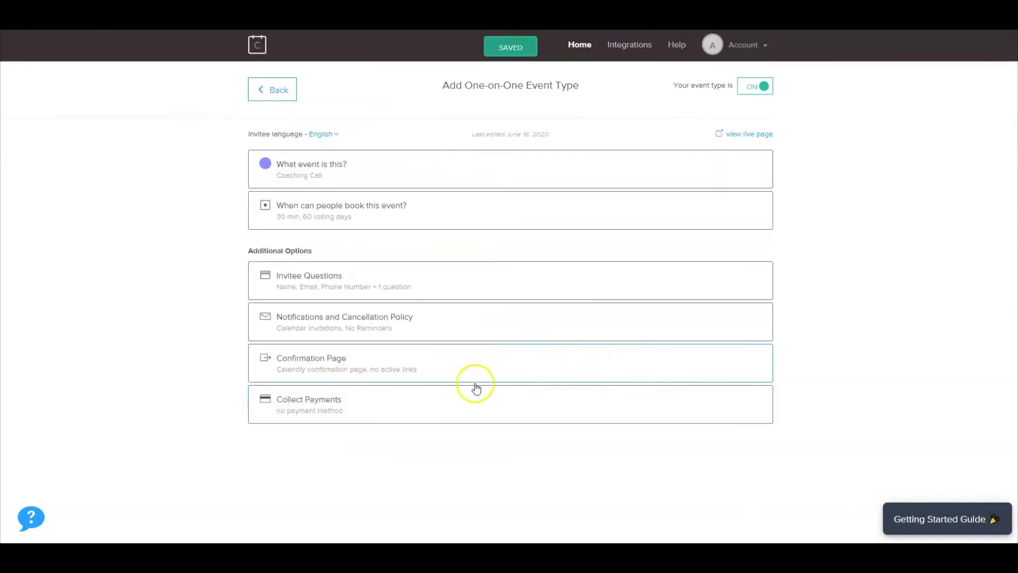
- Review the Collect Payments options for the Coaching Call event, and save and close them unchanged
{"action": "left_click", "coordinate": [329, 408]}
{"action": "scroll", "coordinate": [371, 406], "scroll_direction": "down", "scroll_amount": 2}
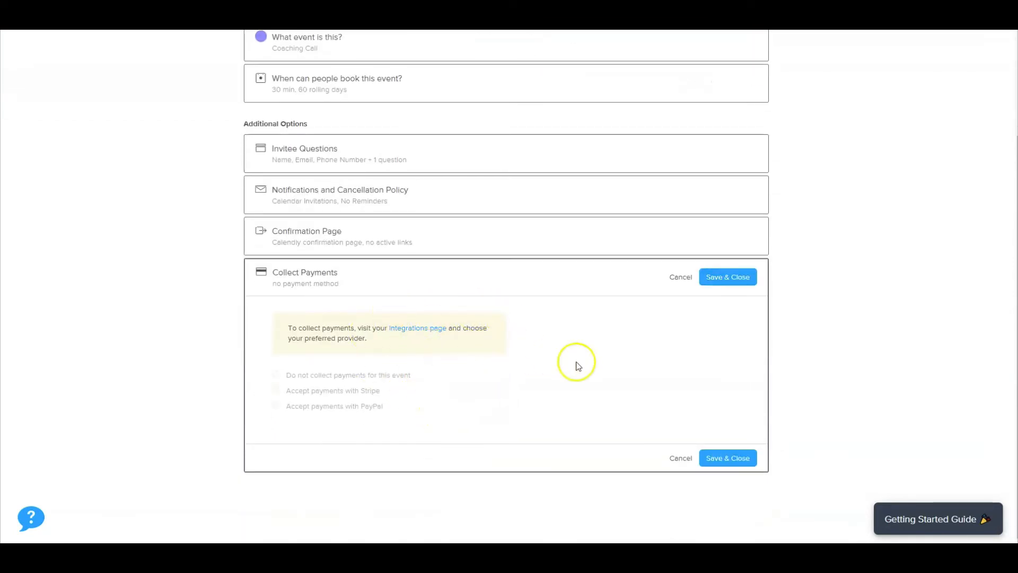
{"action": "left_click", "coordinate": [727, 457]}
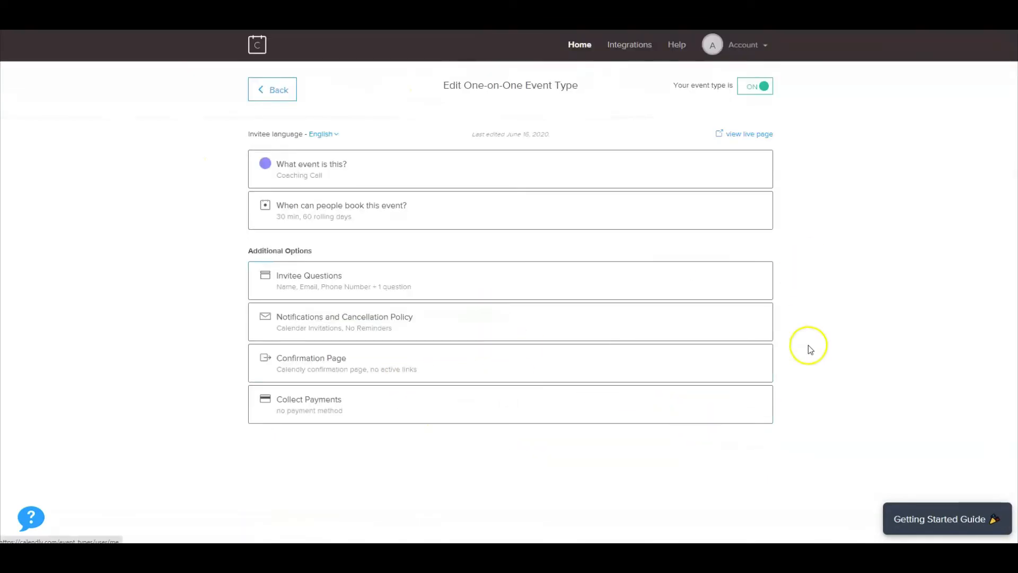
- Return to the event types overview and copy the Inline Embed website code for the Coaching Call event
{"action": "left_click", "coordinate": [584, 48]}
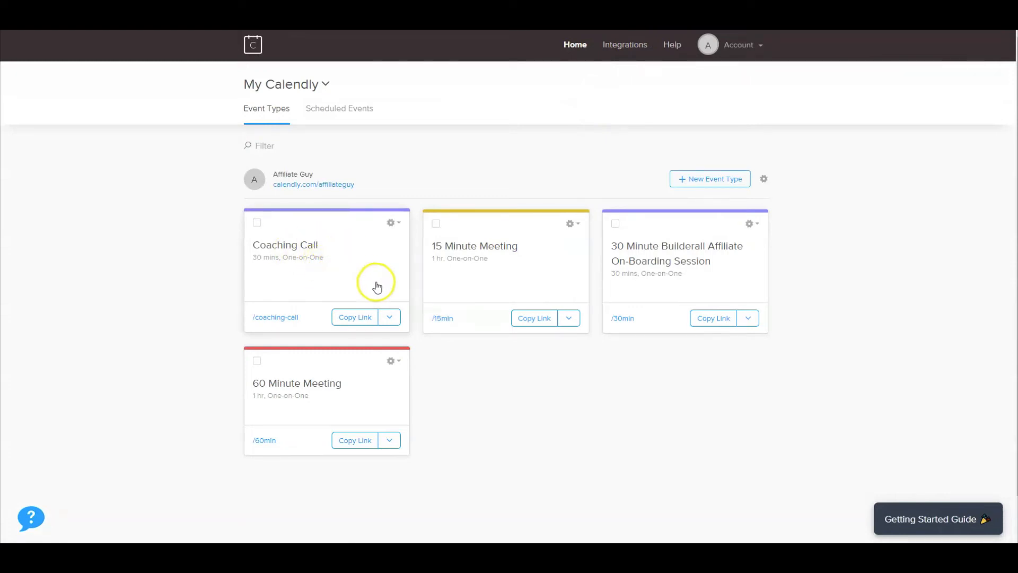
{"action": "left_click", "coordinate": [394, 224]}
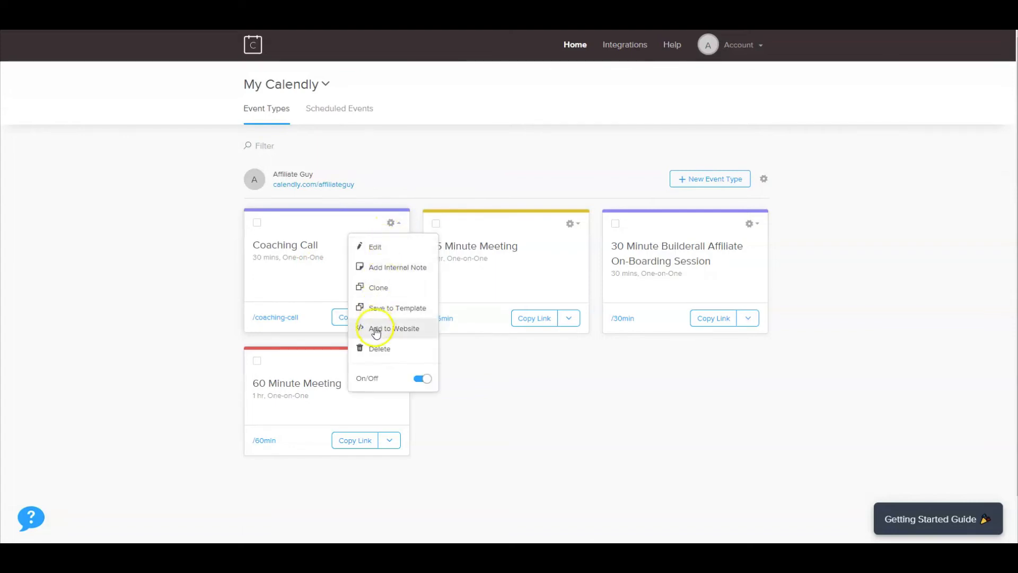
{"action": "left_click", "coordinate": [376, 329]}
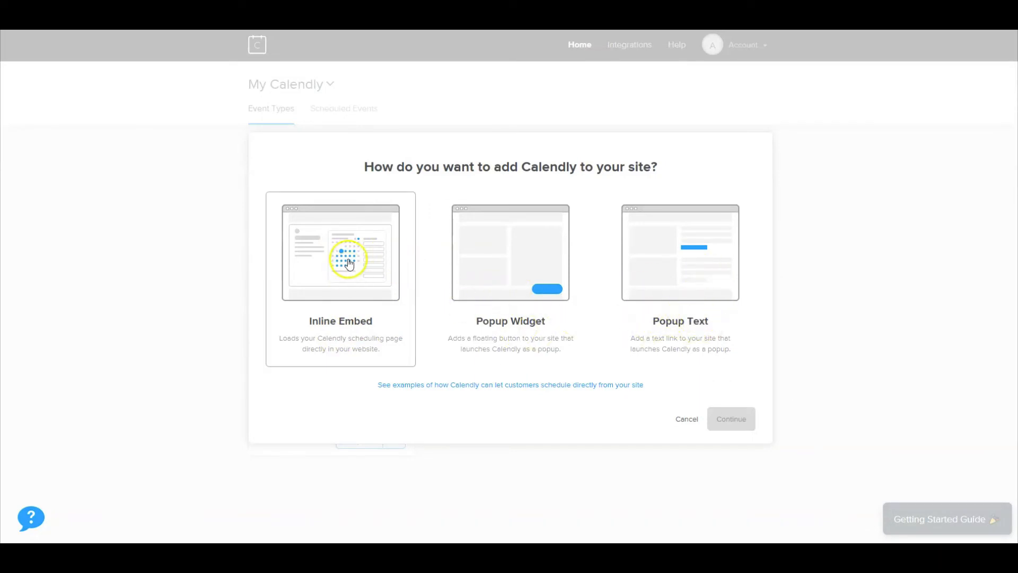
{"action": "left_click", "coordinate": [348, 262]}
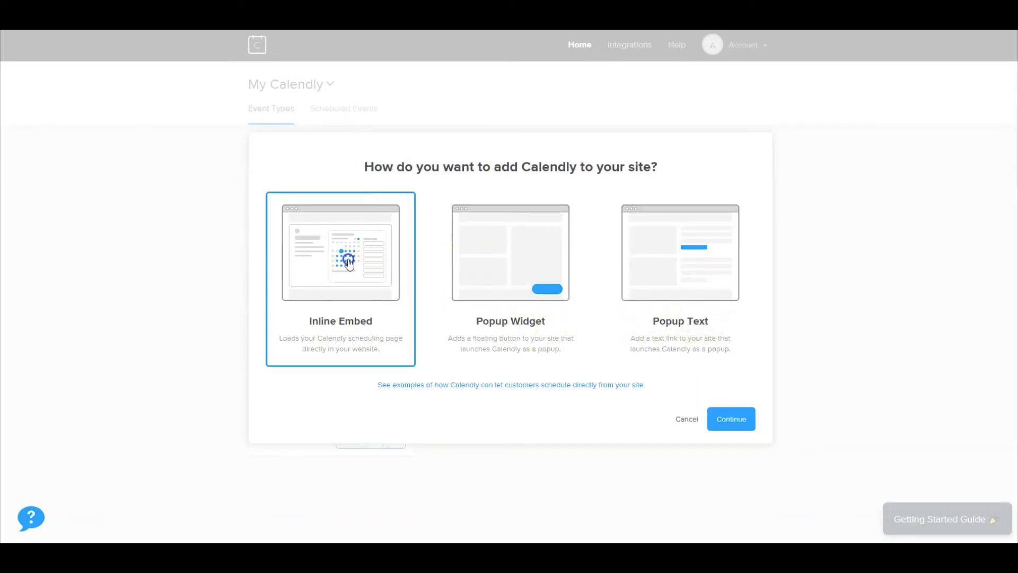
{"action": "left_click", "coordinate": [739, 421]}
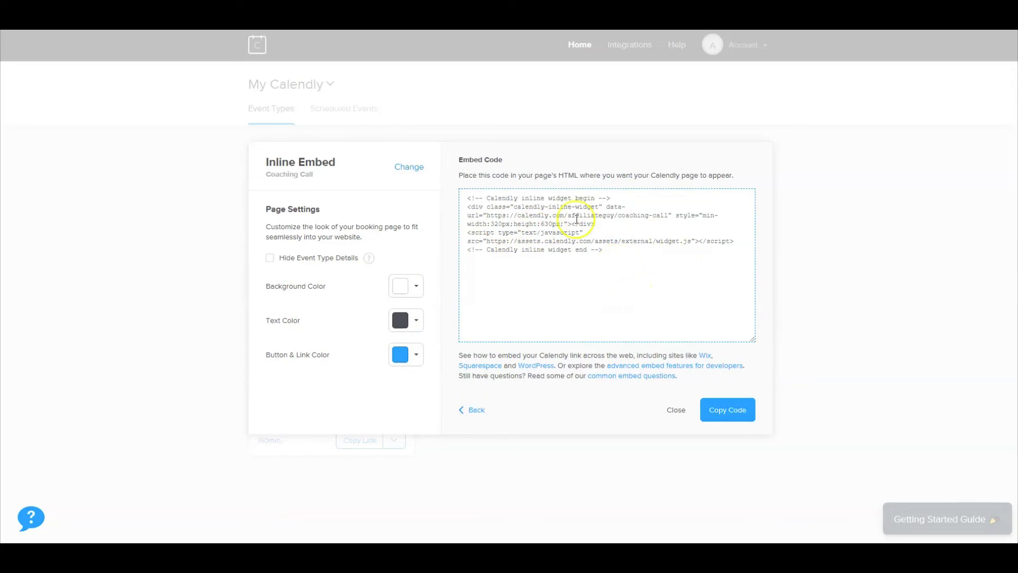
{"action": "left_click", "coordinate": [728, 410]}
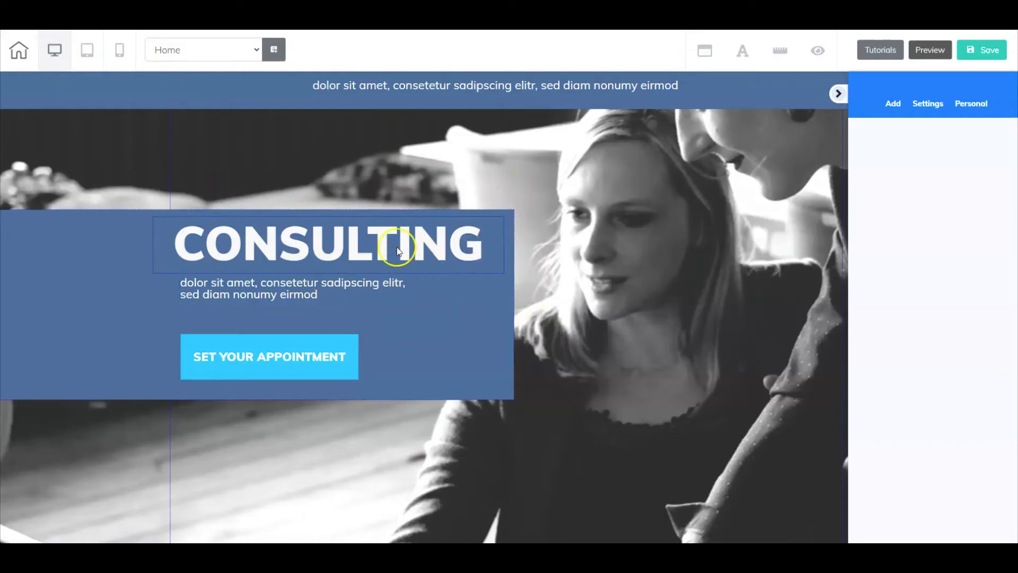
- Add an Iframe element to the page below the Appointment Set Up heading
{"action": "scroll", "coordinate": [572, 208], "scroll_direction": "down", "scroll_amount": 5}
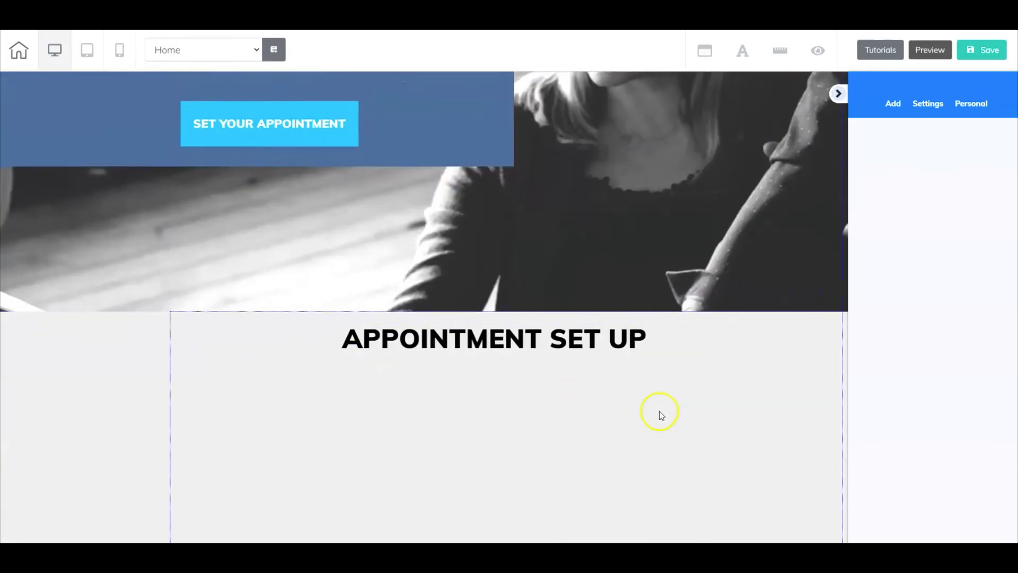
{"action": "left_click", "coordinate": [891, 104]}
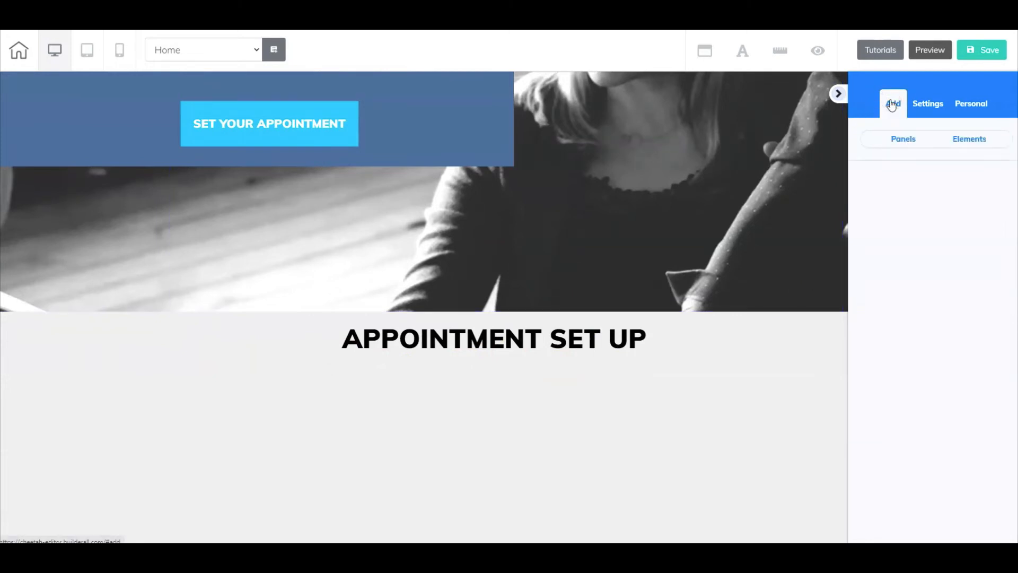
{"action": "left_click", "coordinate": [951, 139]}
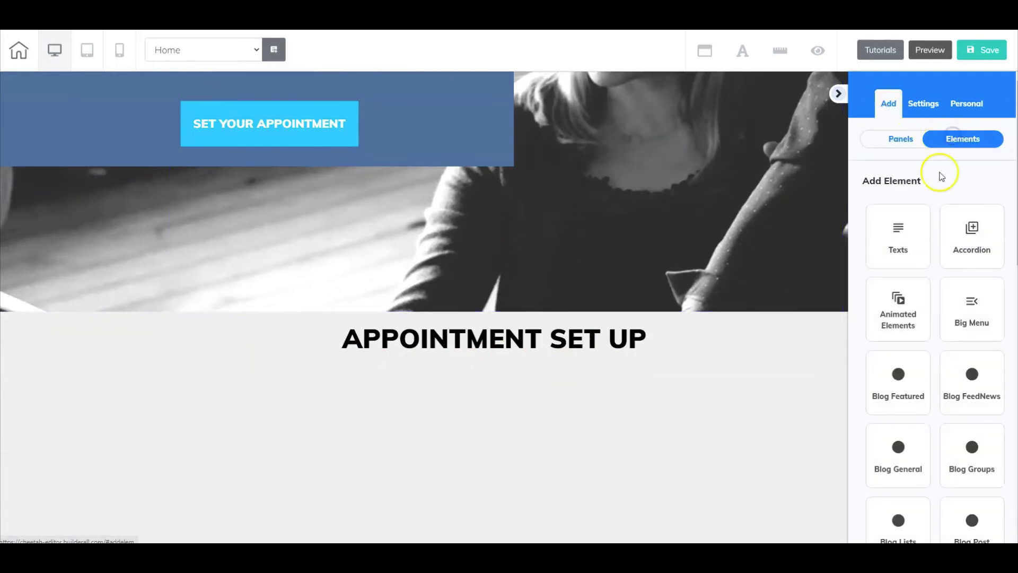
{"action": "scroll", "coordinate": [922, 283], "scroll_direction": "down", "scroll_amount": 9}
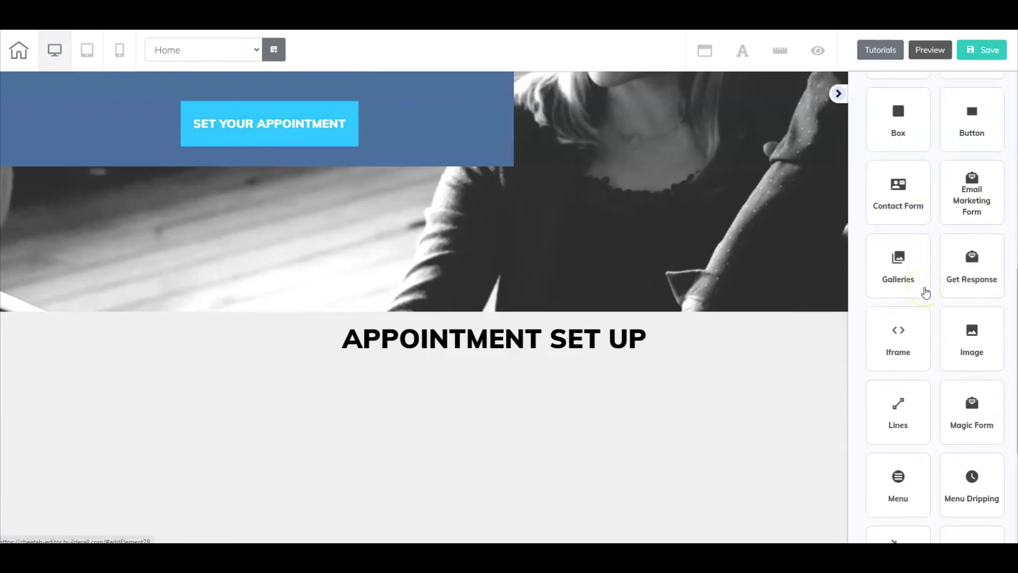
{"action": "left_click", "coordinate": [898, 329]}
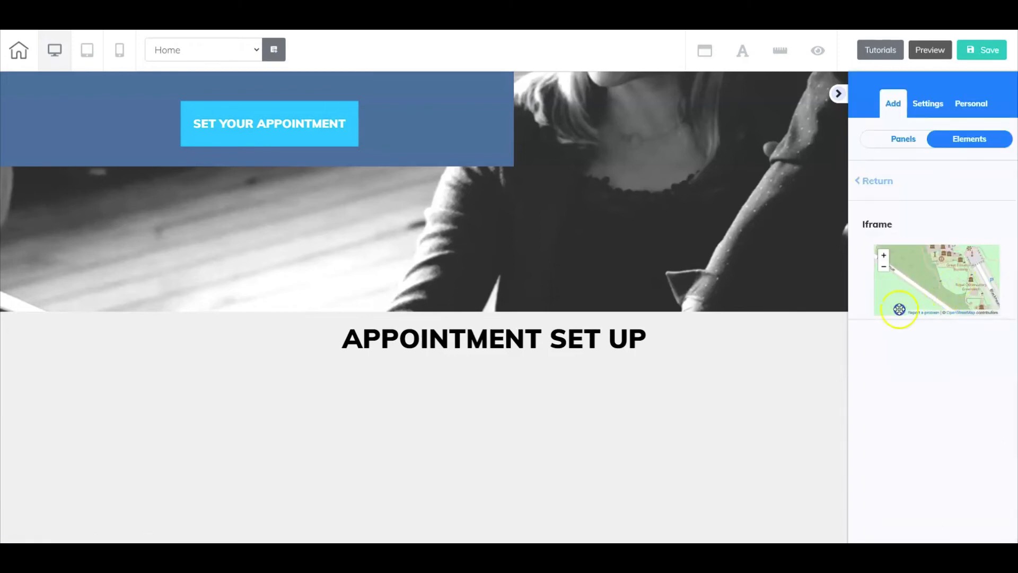
{"action": "left_click_drag", "start_coordinate": [900, 309], "coordinate": [421, 431]}
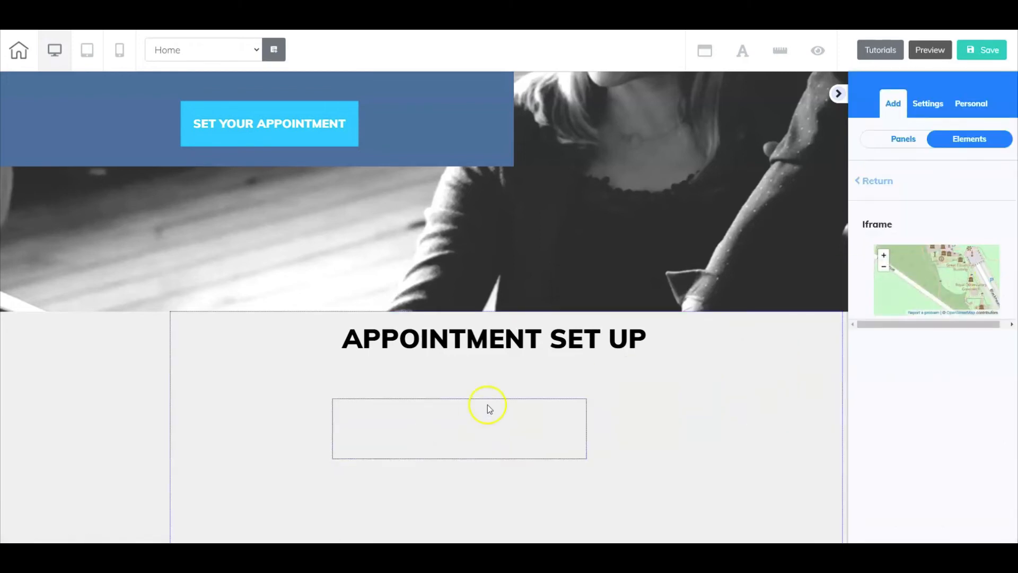
- Paste the copied Calendly inline embed code into the new iframe's Embed Doc setting
{"action": "left_click", "coordinate": [444, 424]}
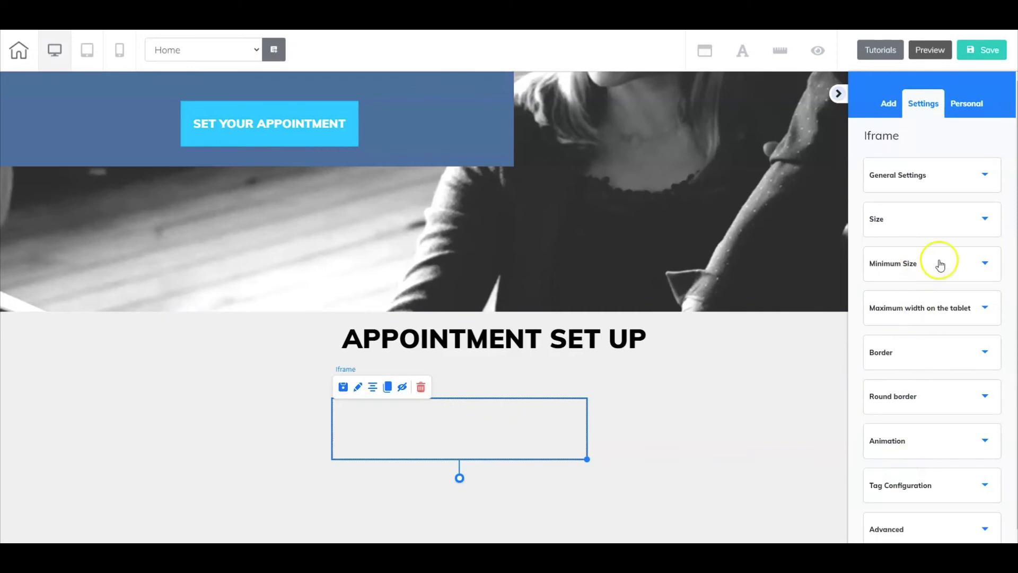
{"action": "left_click", "coordinate": [960, 177]}
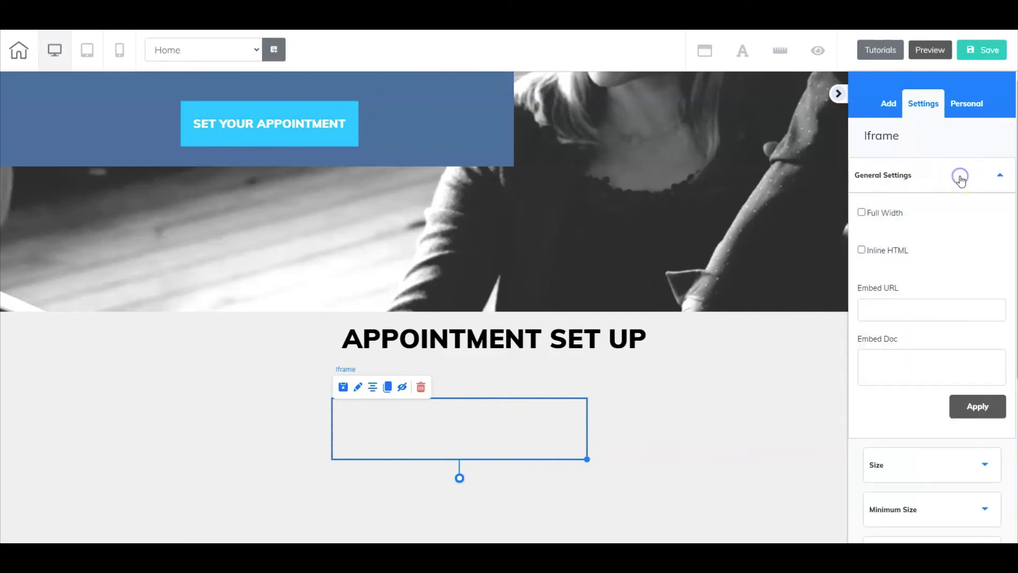
{"action": "scroll", "coordinate": [944, 223], "scroll_direction": "down", "scroll_amount": 4}
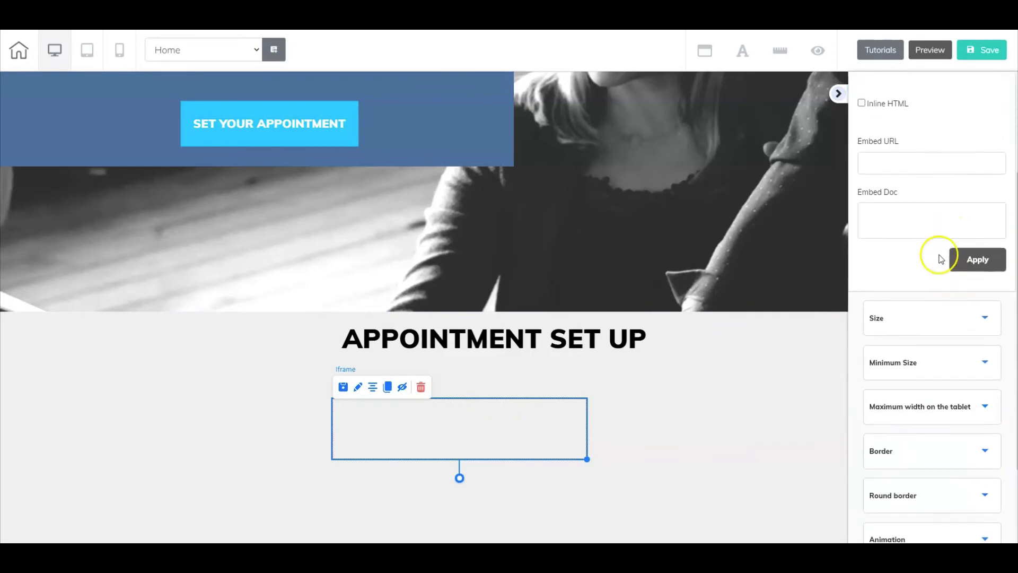
{"action": "scroll", "coordinate": [942, 258], "scroll_direction": "up", "scroll_amount": 3}
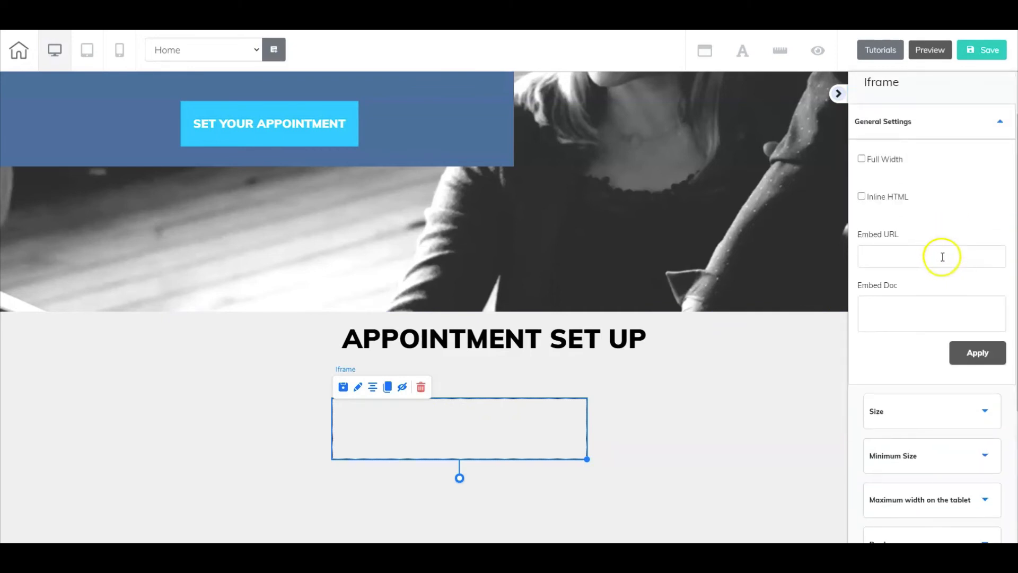
{"action": "left_click", "coordinate": [896, 305]}
{"action": "key", "text": "ctrl+v"}
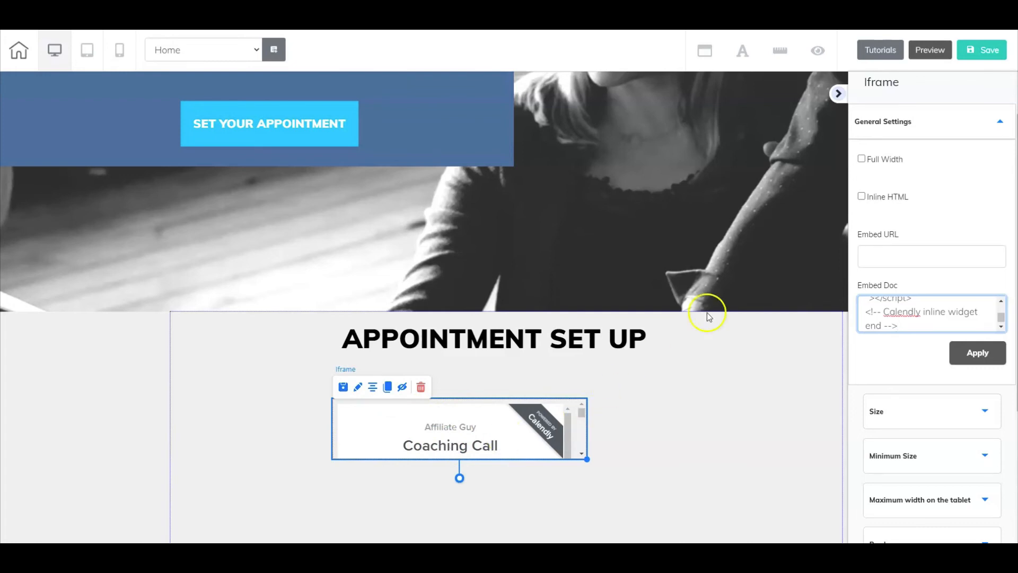
- Set the Calendly iframe to Full Width and increase its height to show more of the booking calendar
{"action": "left_click", "coordinate": [862, 159]}
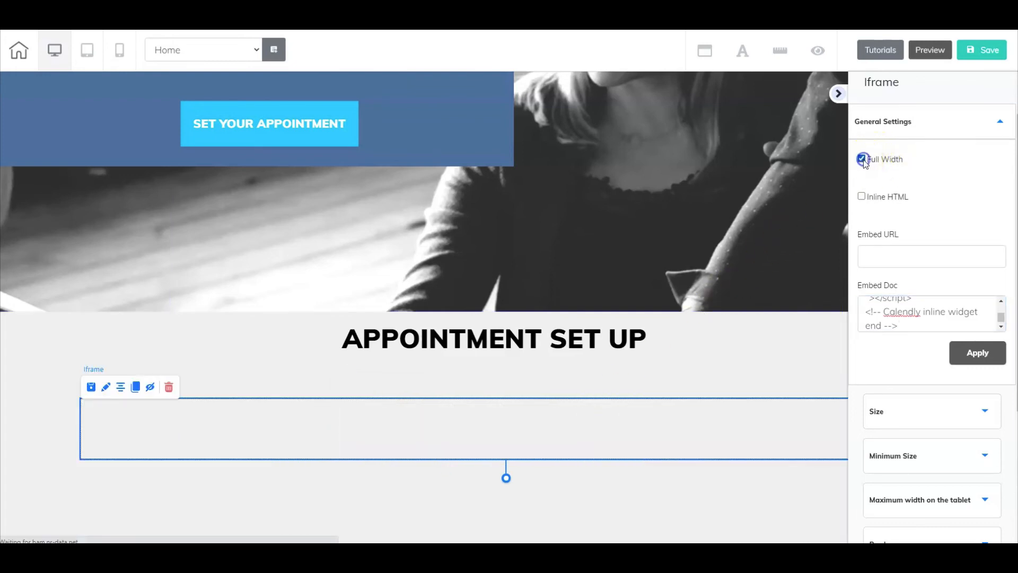
{"action": "left_click", "coordinate": [567, 457]}
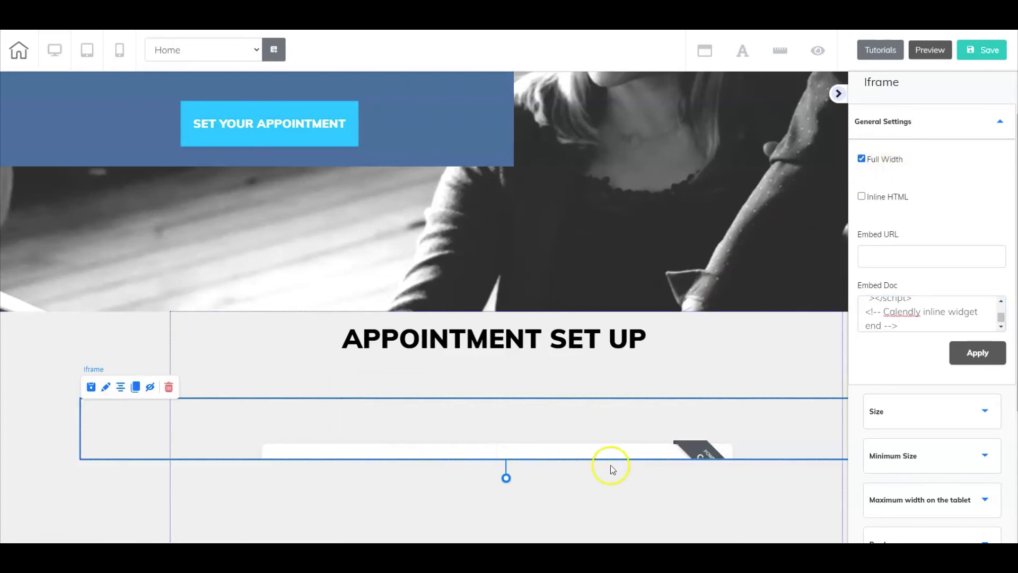
{"action": "left_click", "coordinate": [838, 94]}
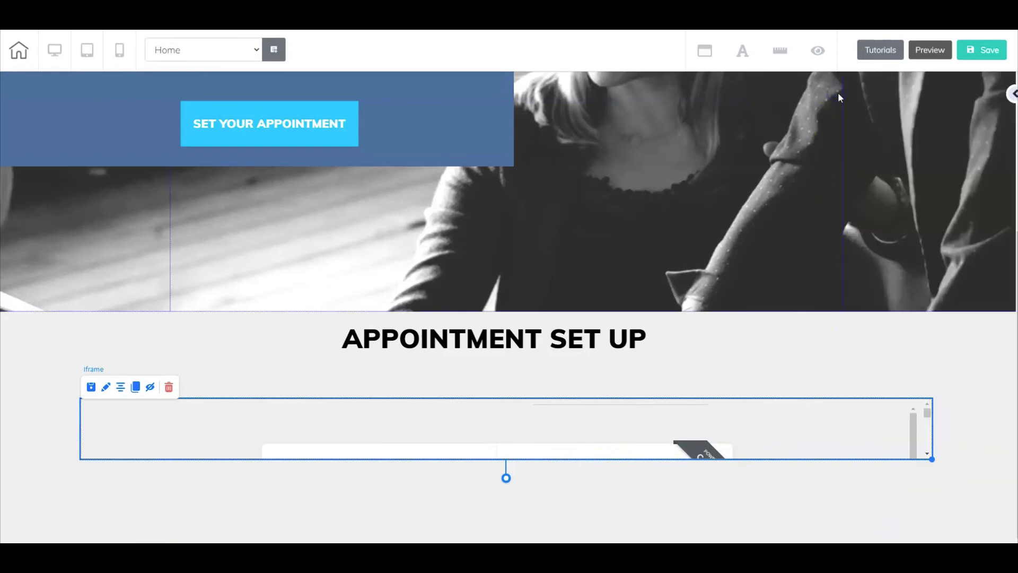
{"action": "left_click", "coordinate": [896, 396]}
{"action": "left_click_drag", "start_coordinate": [932, 458], "coordinate": [928, 535]}
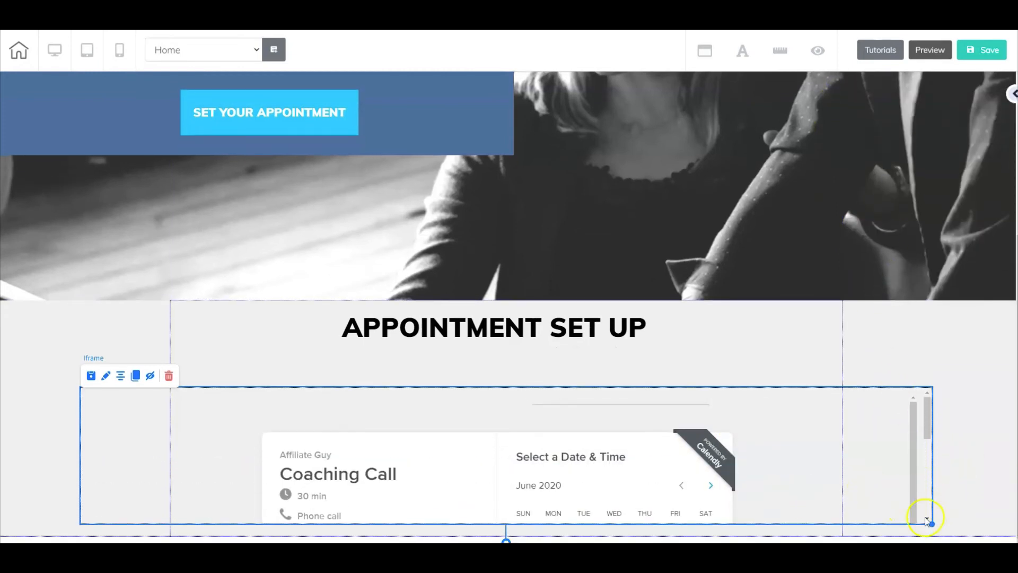
- Duplicate the Appointment Set Up panel and delete the Calendly iframe from the lower copy
{"action": "scroll", "coordinate": [963, 444], "scroll_direction": "up", "scroll_amount": 4}
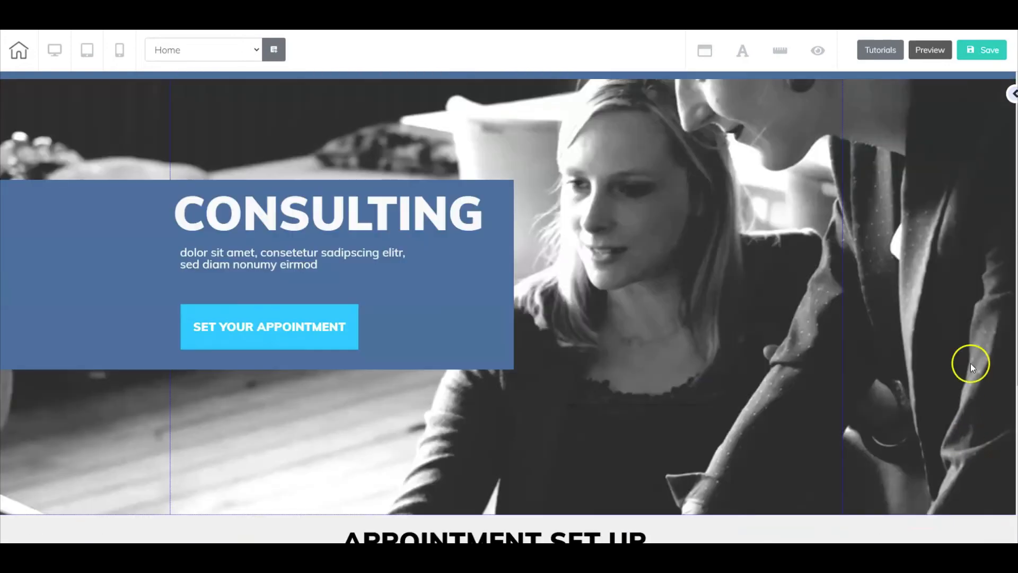
{"action": "scroll", "coordinate": [966, 195], "scroll_direction": "down", "scroll_amount": 5}
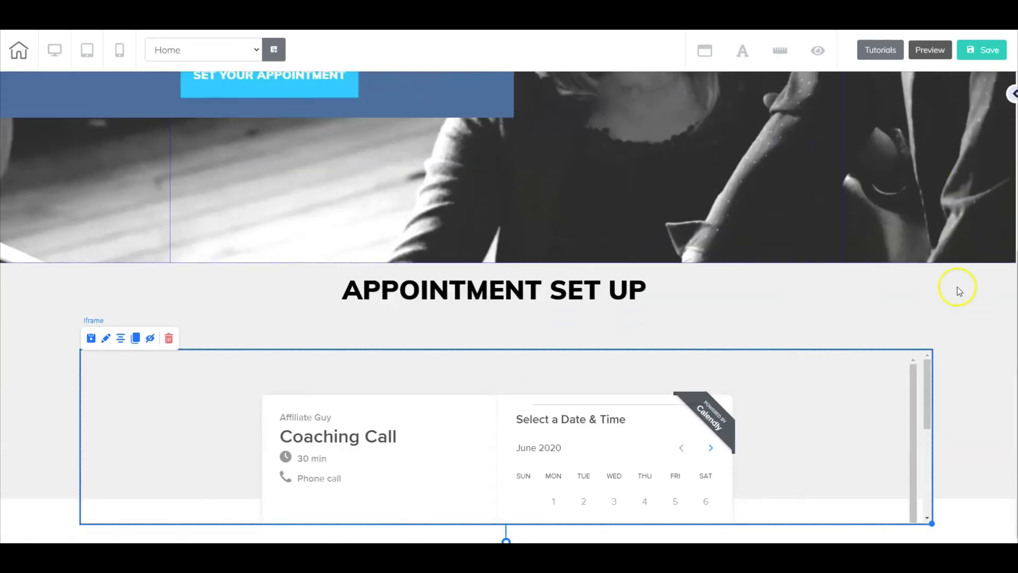
{"action": "left_click", "coordinate": [954, 297]}
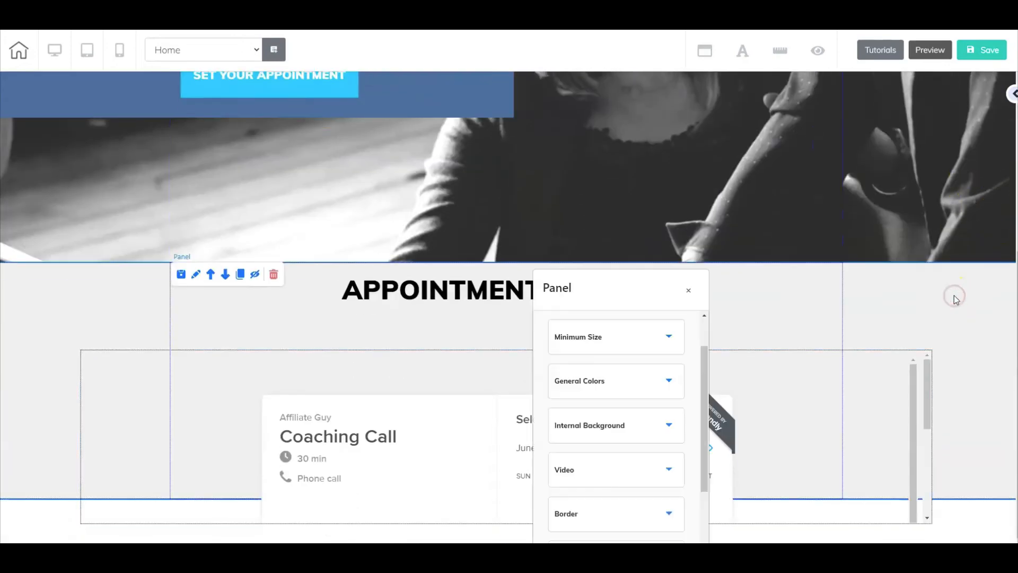
{"action": "left_click", "coordinate": [240, 275]}
{"action": "scroll", "coordinate": [928, 360], "scroll_direction": "down", "scroll_amount": 4}
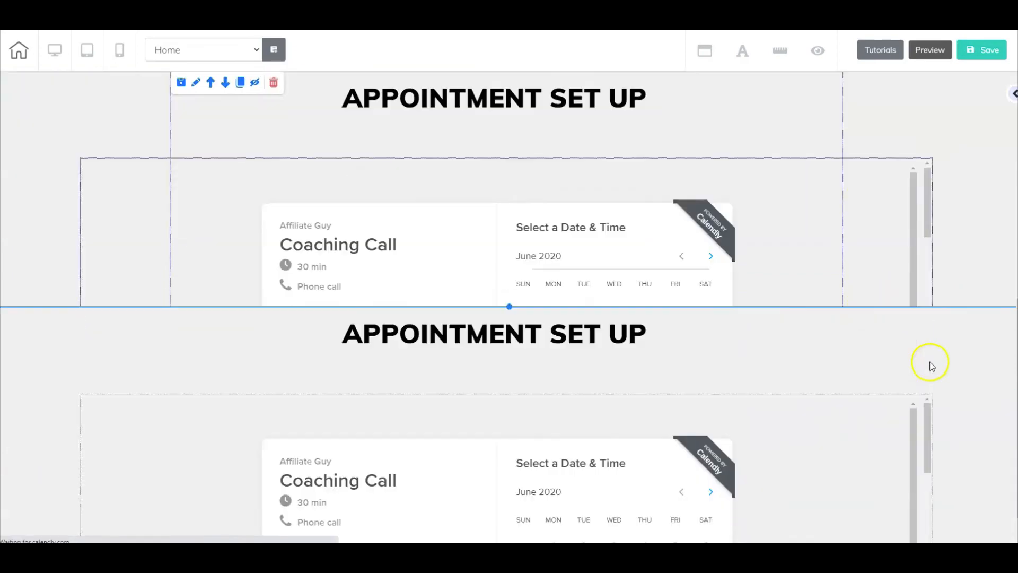
{"action": "scroll", "coordinate": [932, 366], "scroll_direction": "down", "scroll_amount": 1}
{"action": "left_click", "coordinate": [867, 404]}
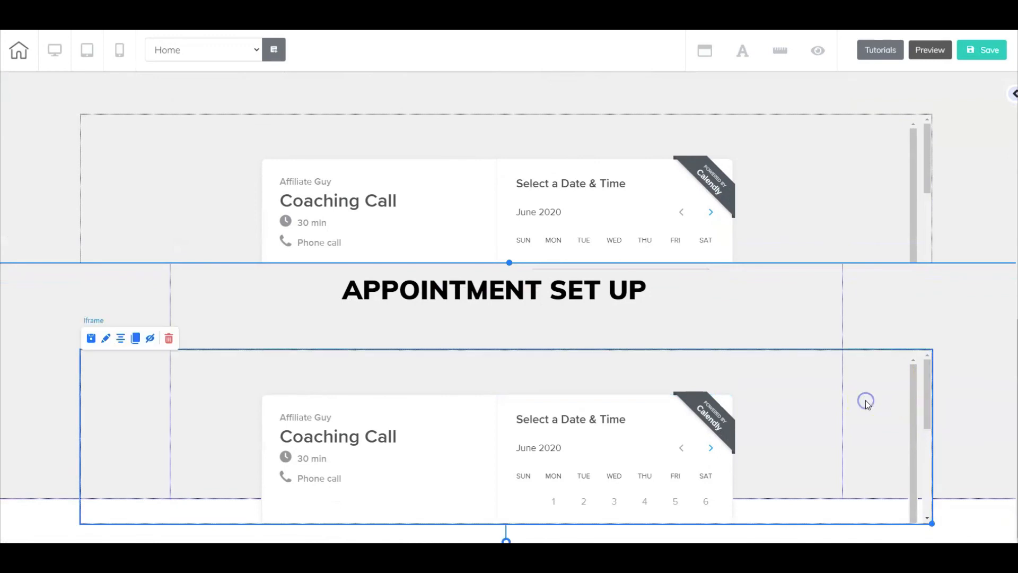
{"action": "key", "text": "Delete"}
{"action": "left_click", "coordinate": [570, 302]}
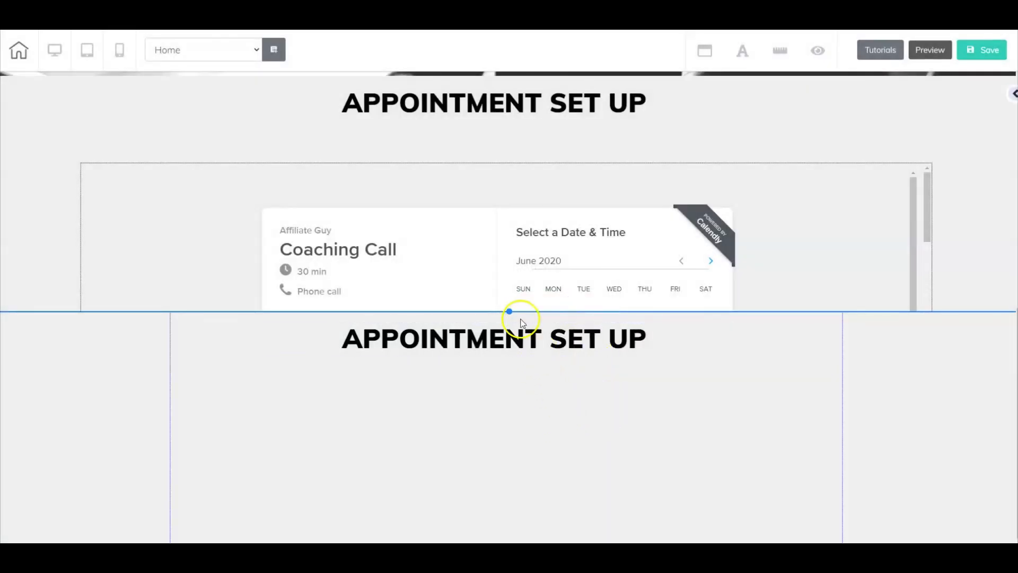
- Extend the upper Appointment Set Up panel downward and enlarge its iframe to fit the whole Coaching Call calendar
{"action": "left_click_drag", "start_coordinate": [509, 311], "coordinate": [519, 532]}
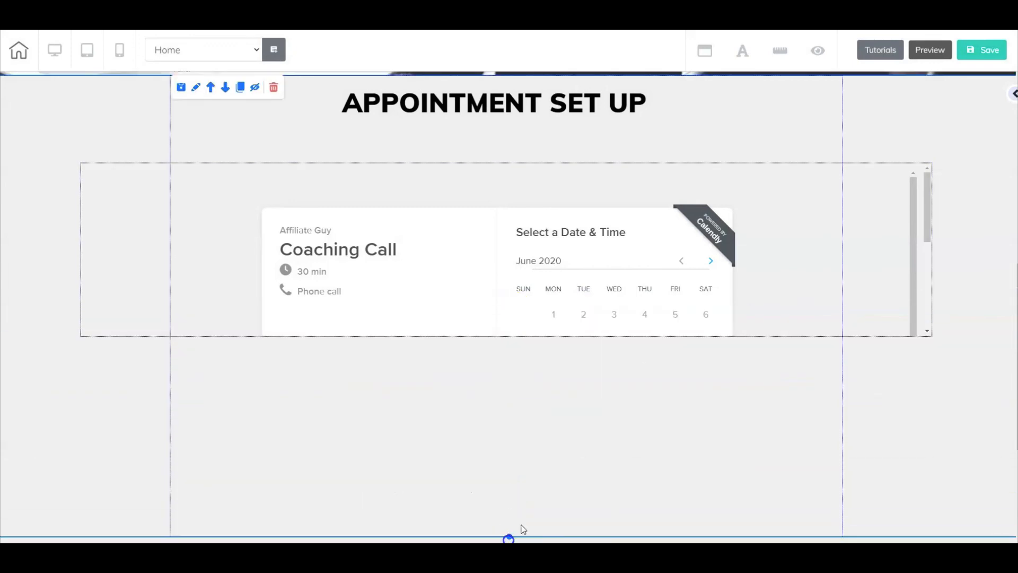
{"action": "left_click", "coordinate": [536, 326]}
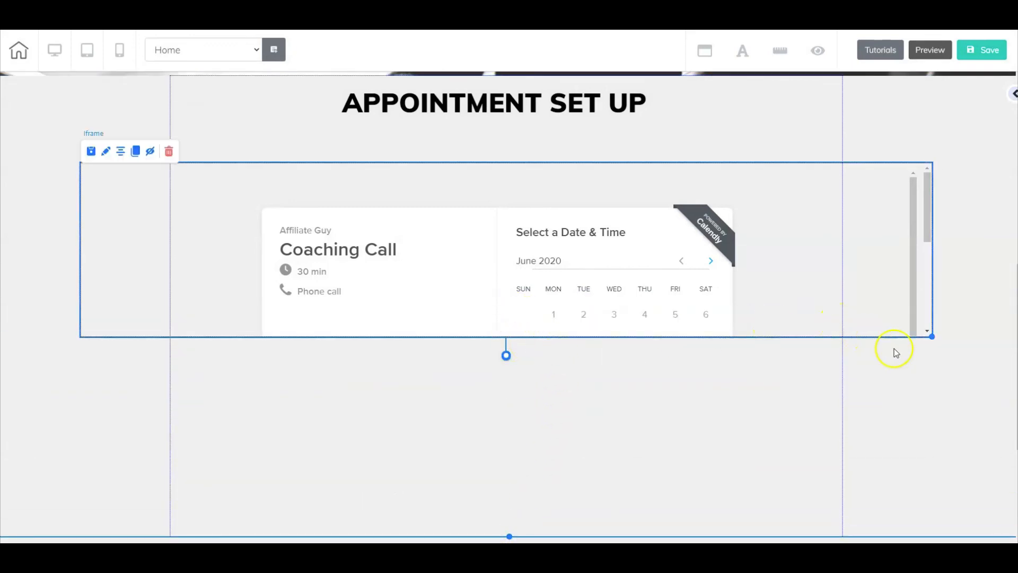
{"action": "left_click_drag", "start_coordinate": [935, 357], "coordinate": [932, 505]}
{"action": "scroll", "coordinate": [950, 464], "scroll_direction": "down", "scroll_amount": 4}
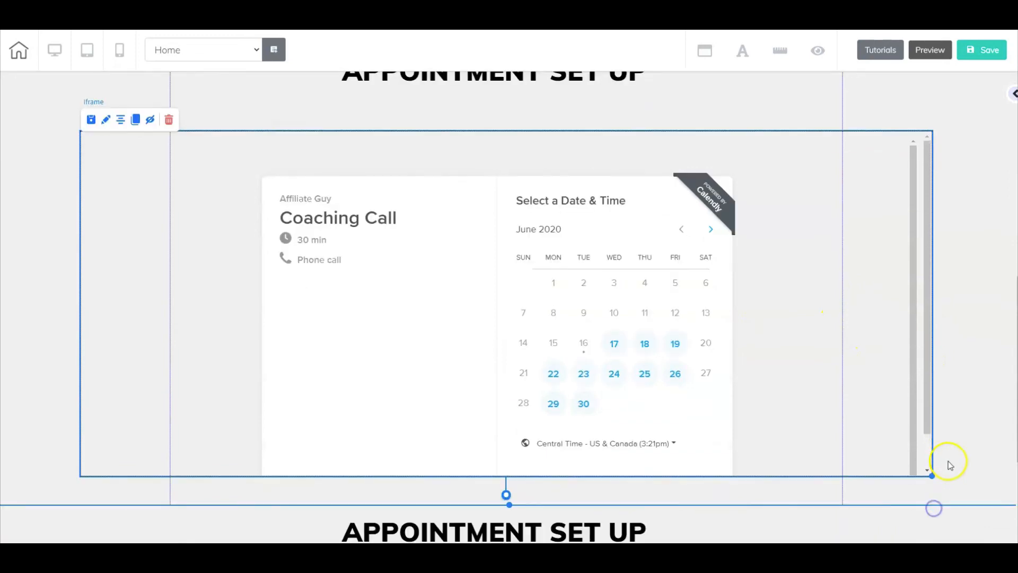
{"action": "left_click", "coordinate": [610, 460]}
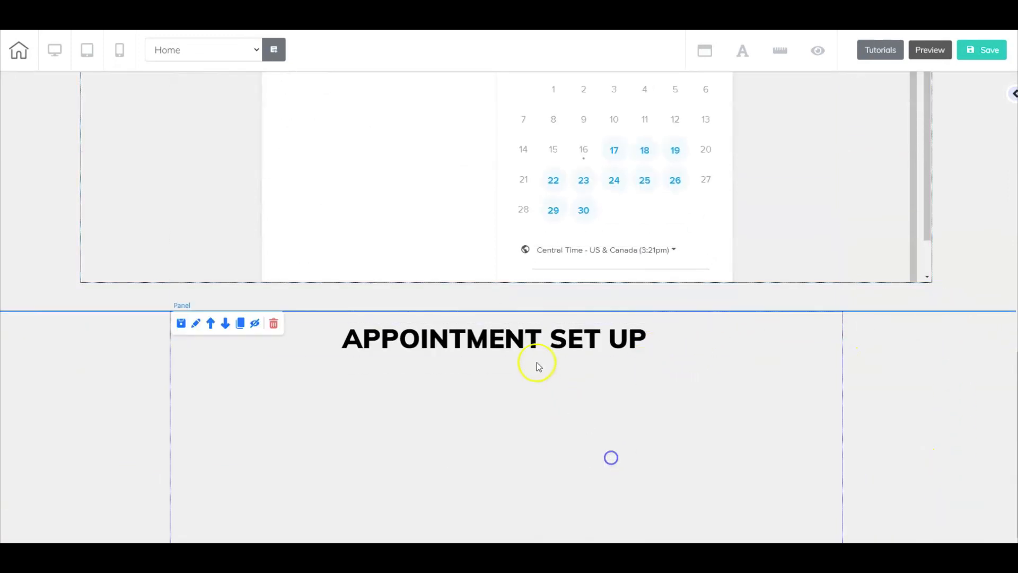
{"action": "left_click", "coordinate": [522, 313]}
{"action": "scroll", "coordinate": [880, 318], "scroll_direction": "up", "scroll_amount": 2}
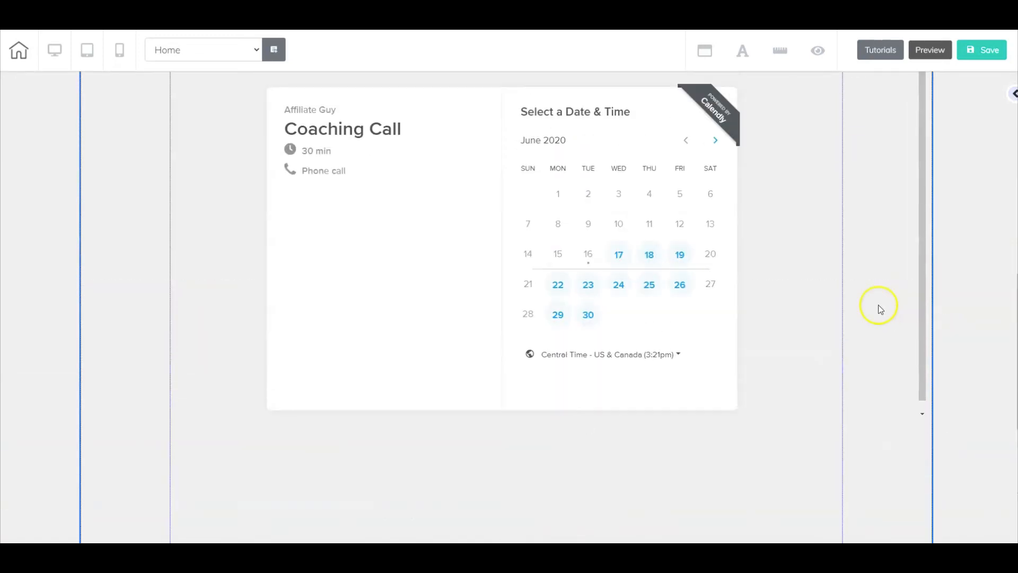
- Publish the website, open the live page and examine the embedded Coaching Call calendar under Appointment Set Up
{"action": "scroll", "coordinate": [605, 323], "scroll_direction": "up", "scroll_amount": 2}
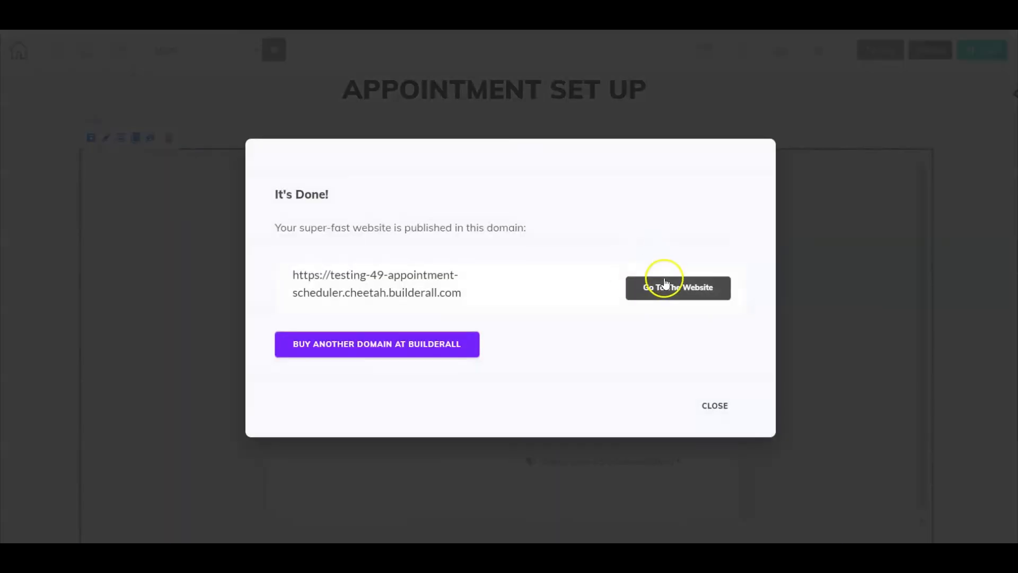
{"action": "left_click", "coordinate": [664, 287]}
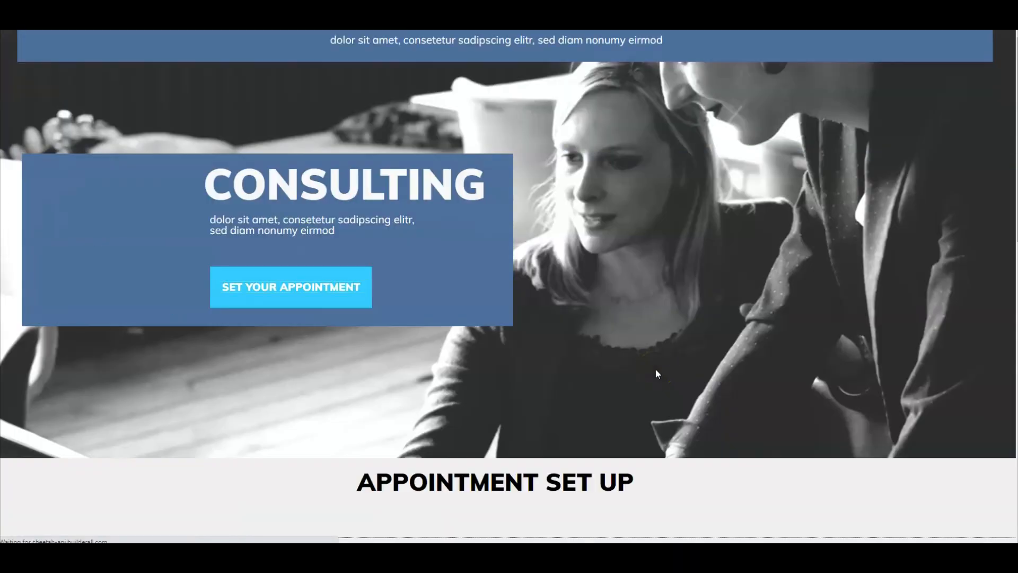
{"action": "scroll", "coordinate": [663, 348], "scroll_direction": "down", "scroll_amount": 1}
{"action": "scroll", "coordinate": [664, 349], "scroll_direction": "down", "scroll_amount": 9}
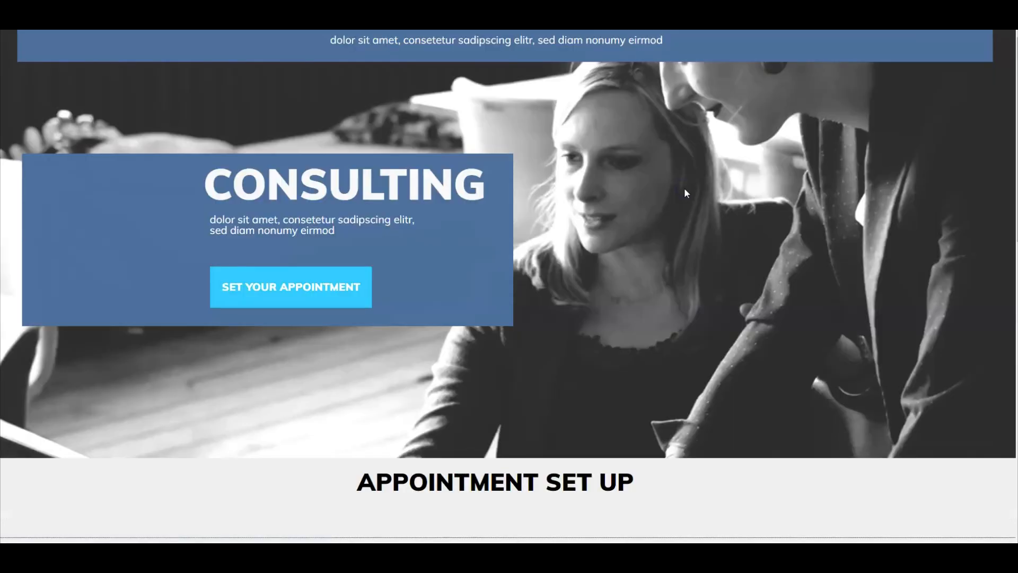
{"action": "scroll", "coordinate": [685, 191], "scroll_direction": "down", "scroll_amount": 4}
{"action": "scroll", "coordinate": [685, 193], "scroll_direction": "down", "scroll_amount": 4}
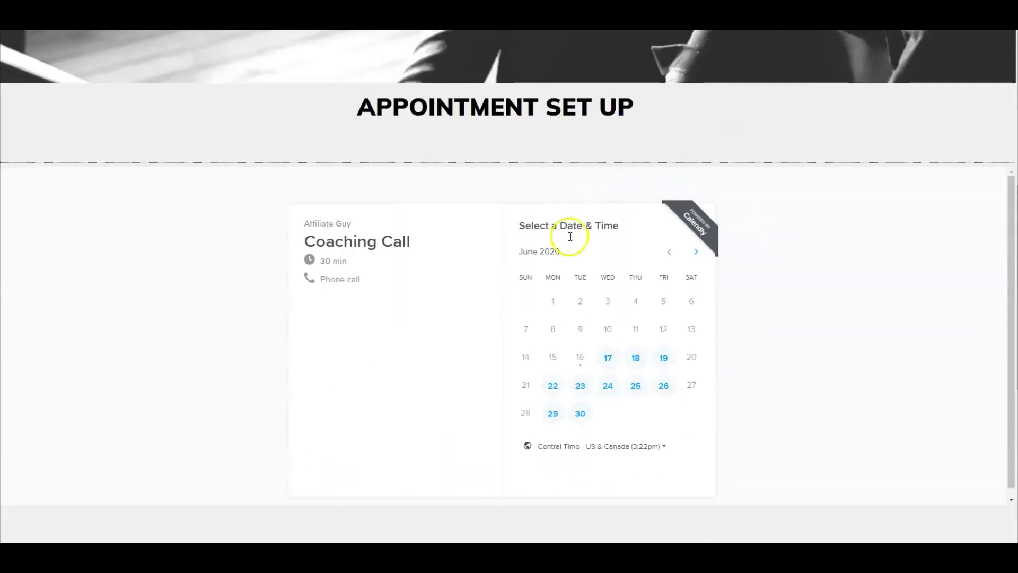
{"action": "scroll", "coordinate": [580, 352], "scroll_direction": "down", "scroll_amount": 2}
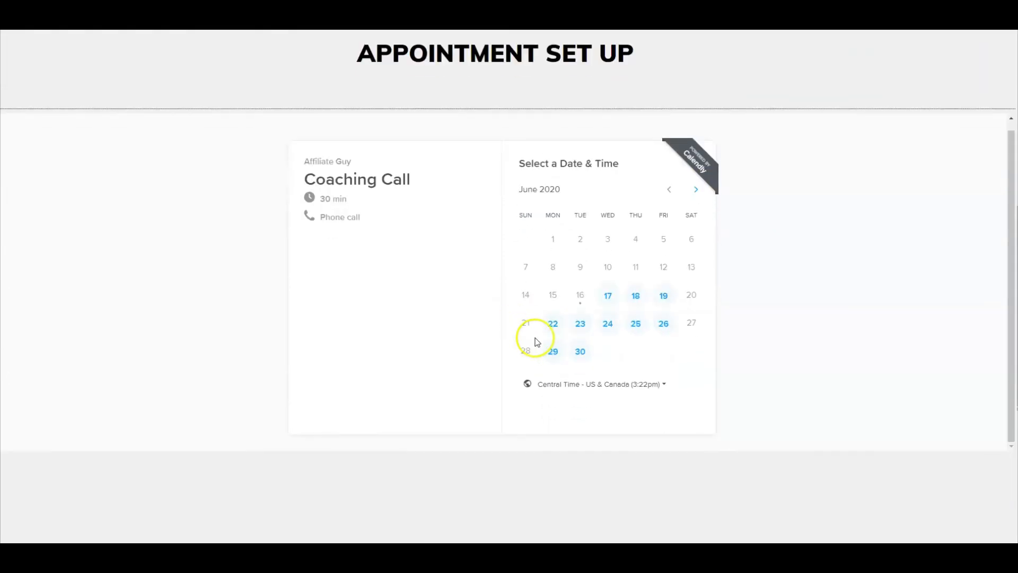